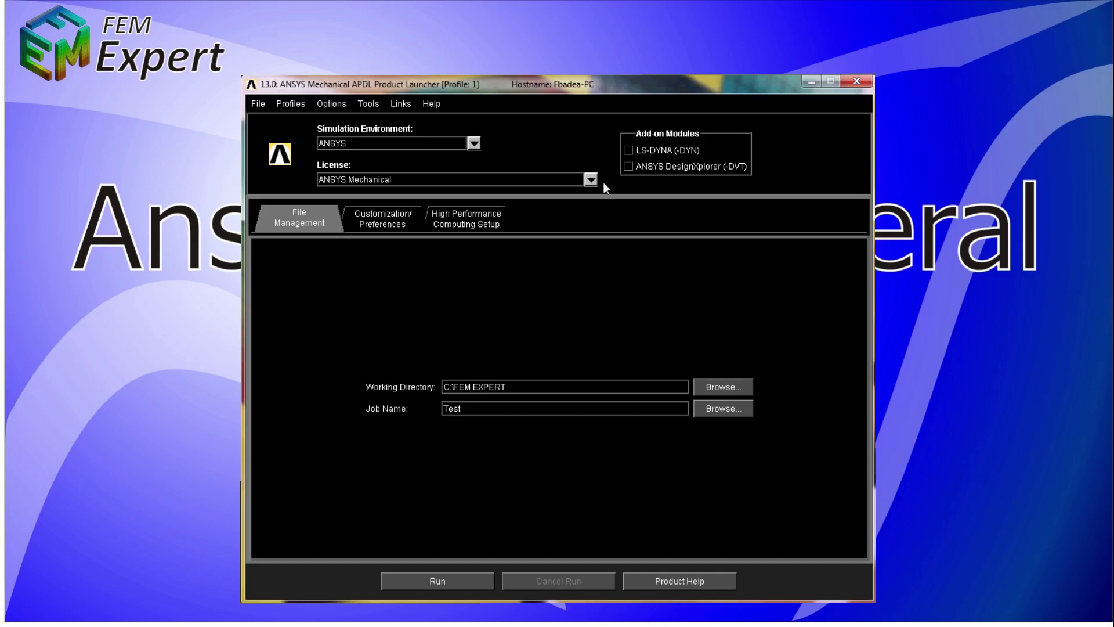
Step: Switch the license to ANSYS Multiphysics, then back to ANSYS Mechanical
left_click(582, 184)
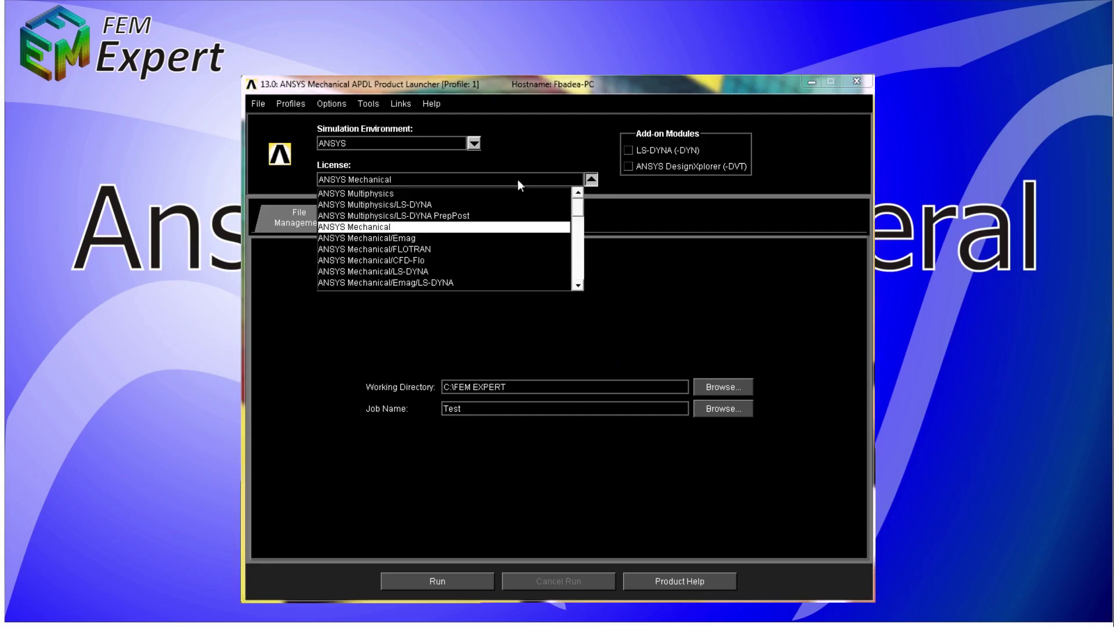
left_click(337, 196)
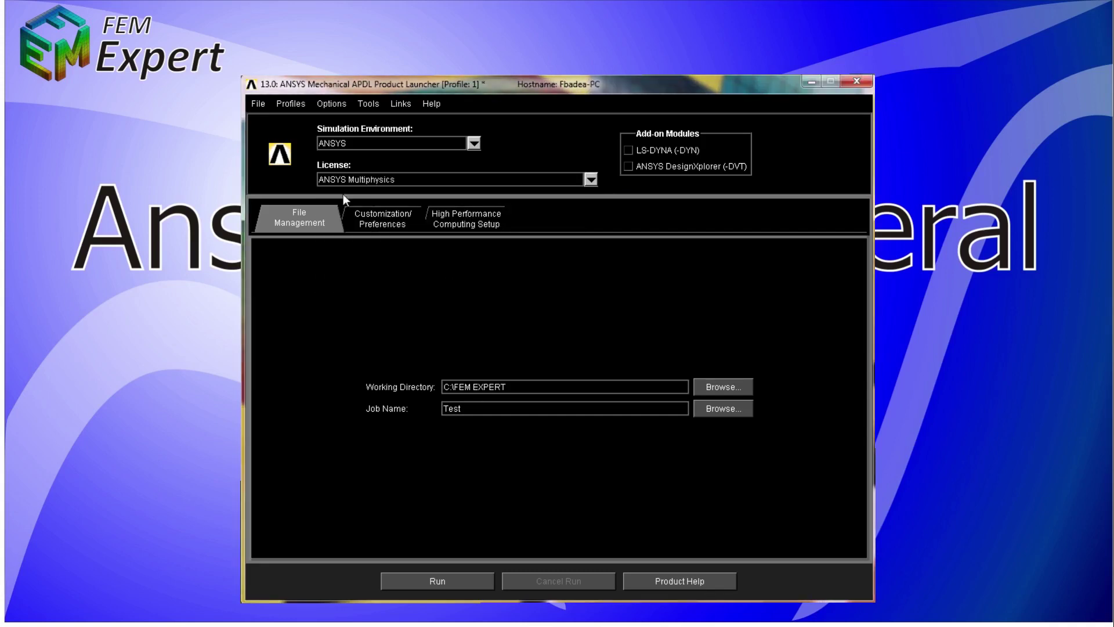
left_click(590, 180)
left_click(399, 230)
Step: Set the working directory to C:\FEM EXPERT and the job name to 'Ansys characteristics'
left_click(723, 388)
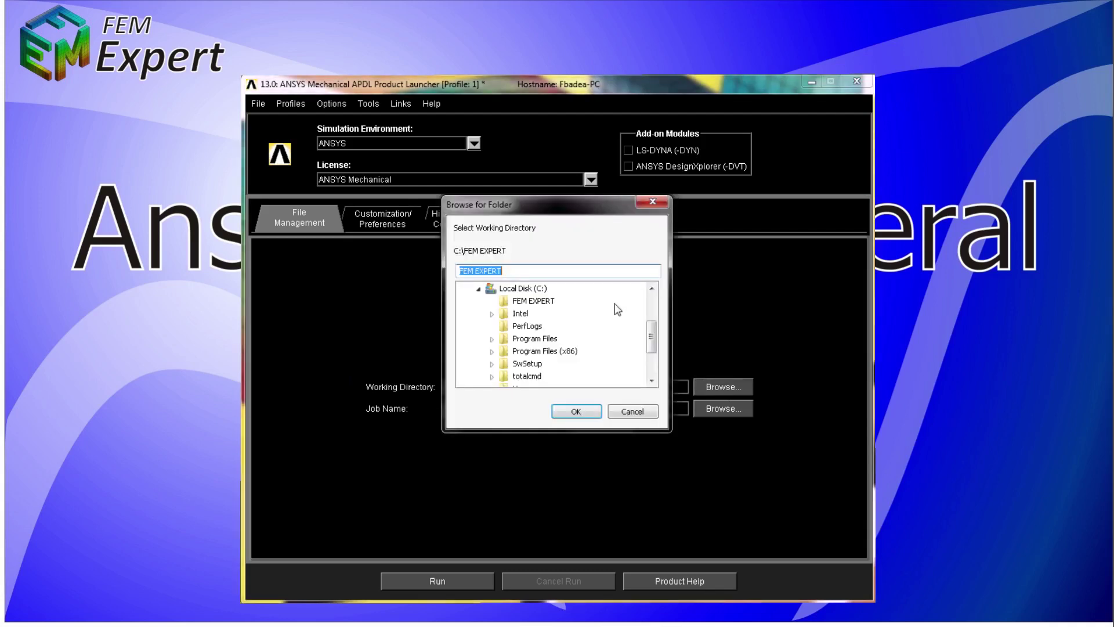
left_click(535, 301)
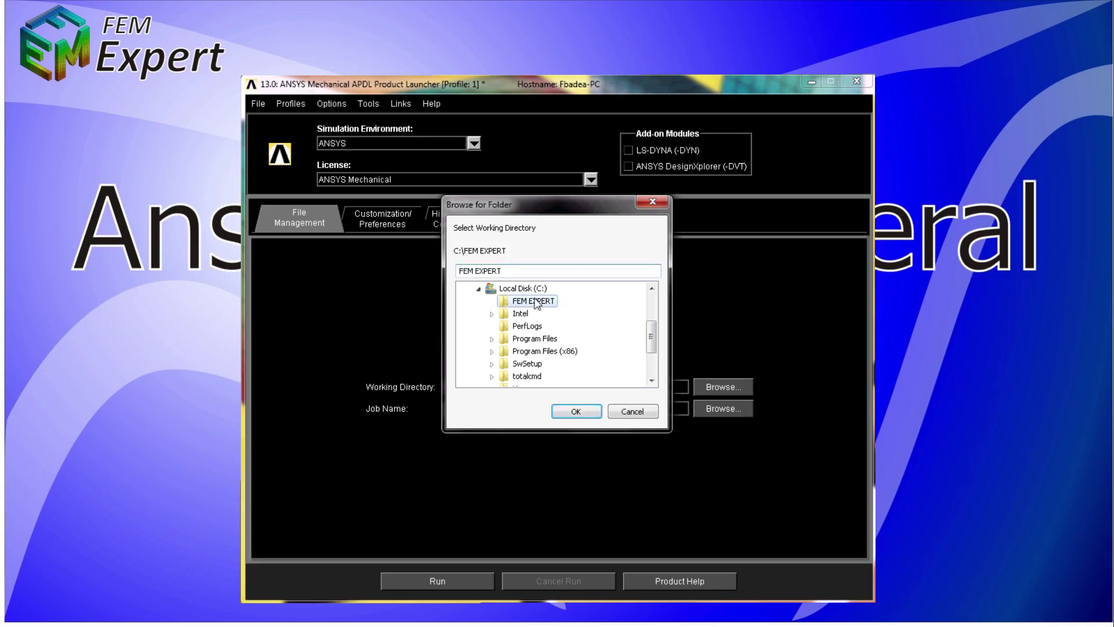
left_click(573, 412)
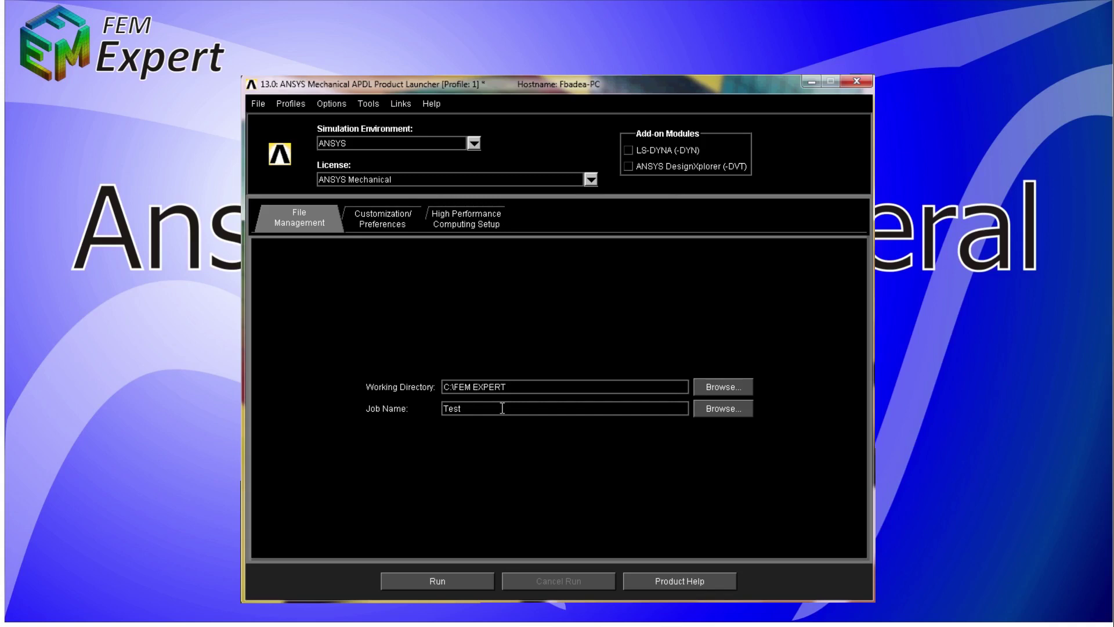
left_click_drag(470, 408, 417, 409)
type("Ansys characteristics")
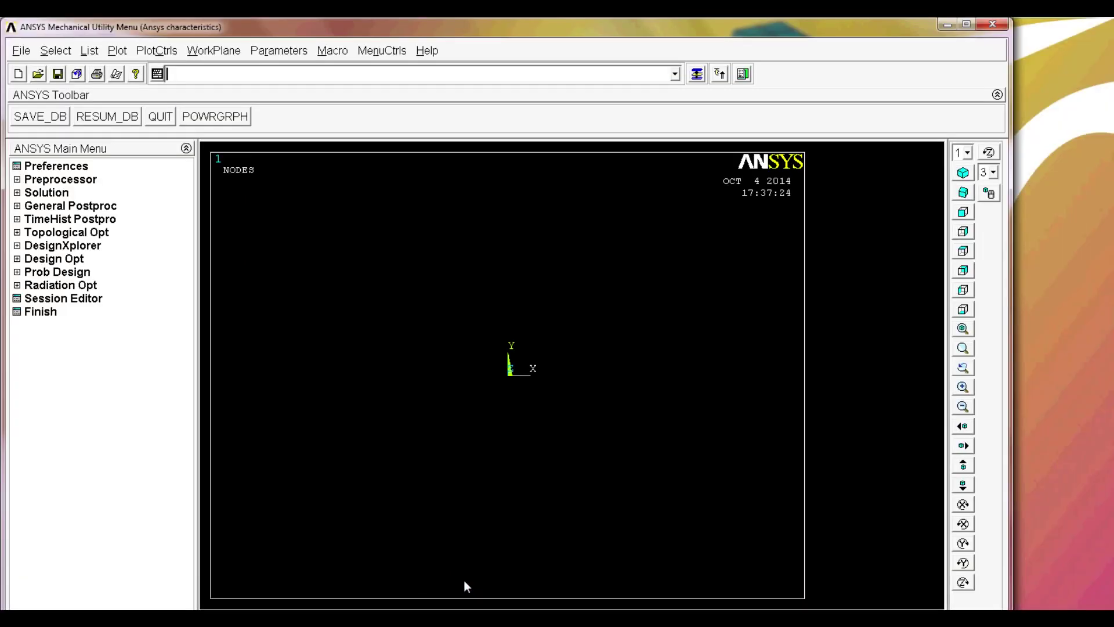
Step: Maximize the ANSYS Mechanical Utility Menu window and show the File menu commands
left_click(966, 24)
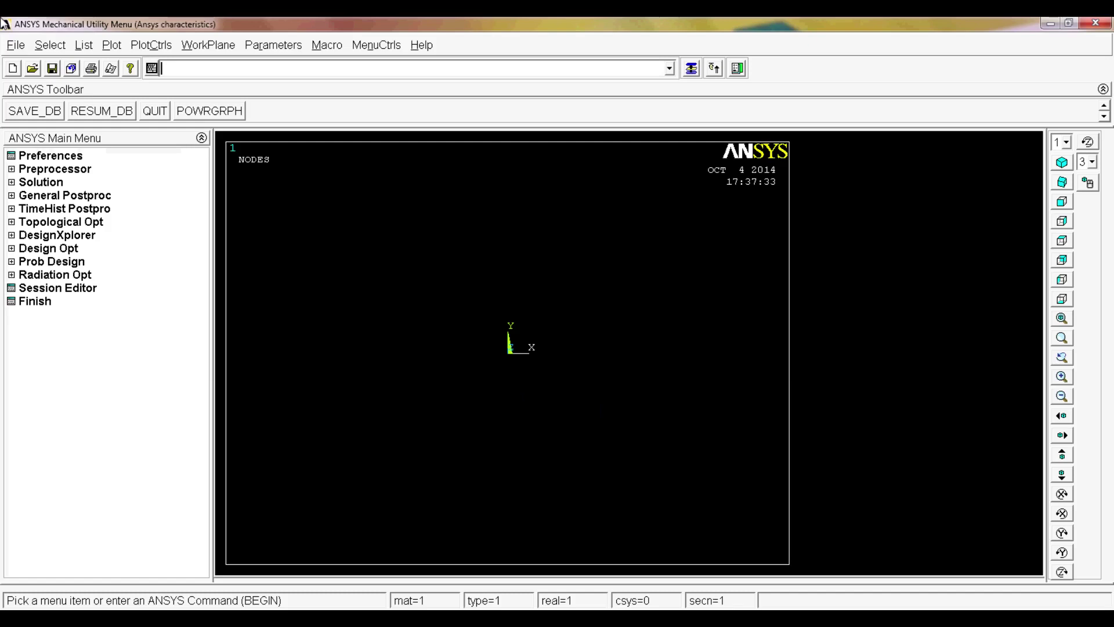
left_click(25, 45)
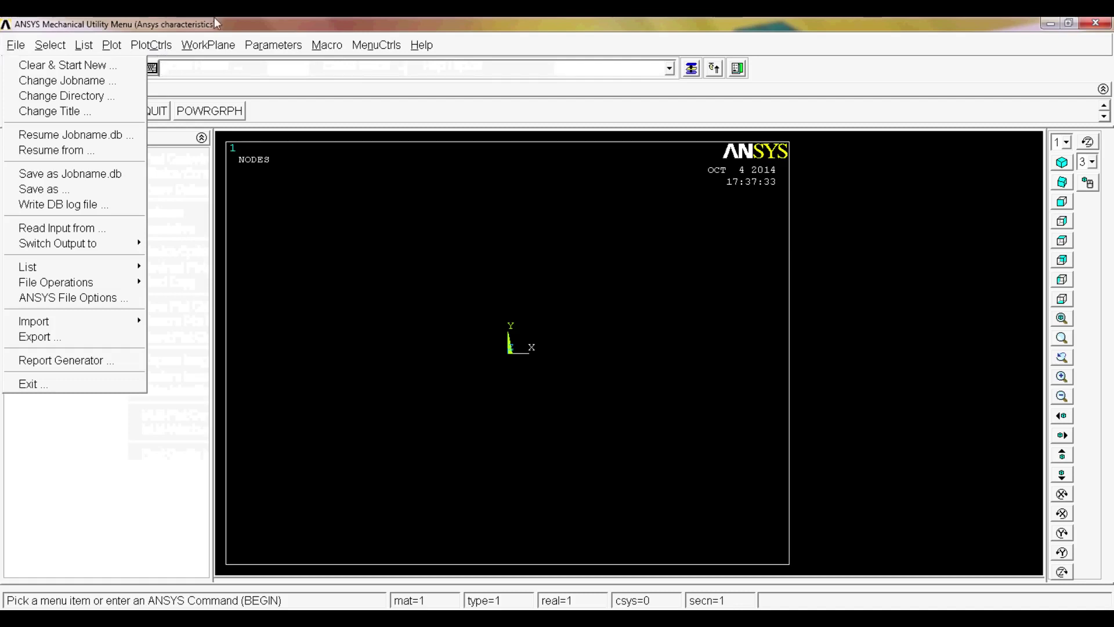
left_click(285, 27)
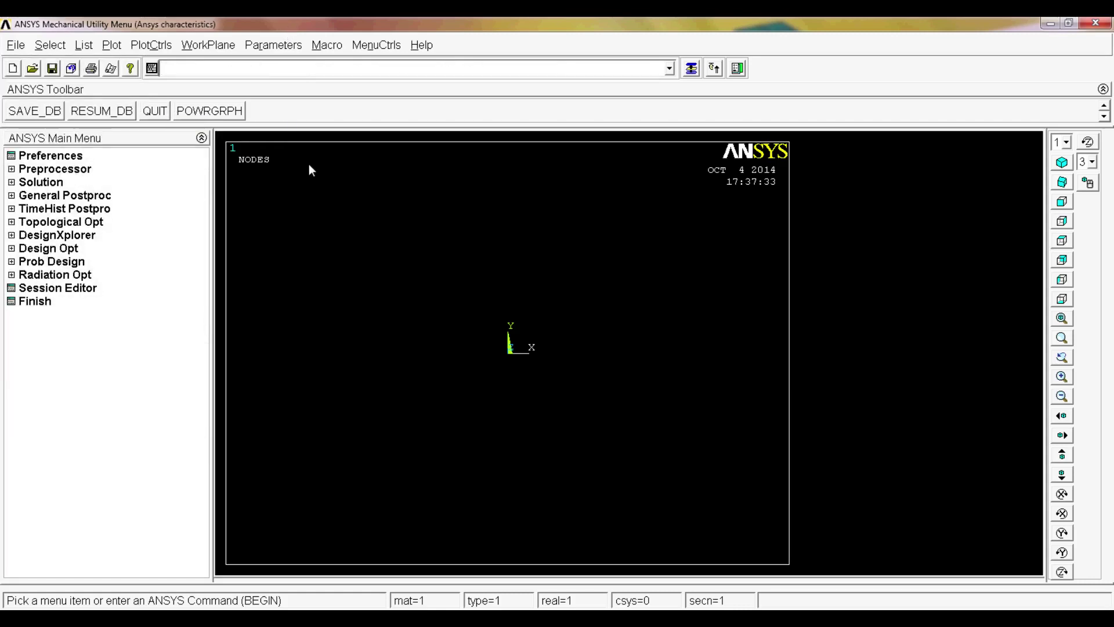
left_click(16, 46)
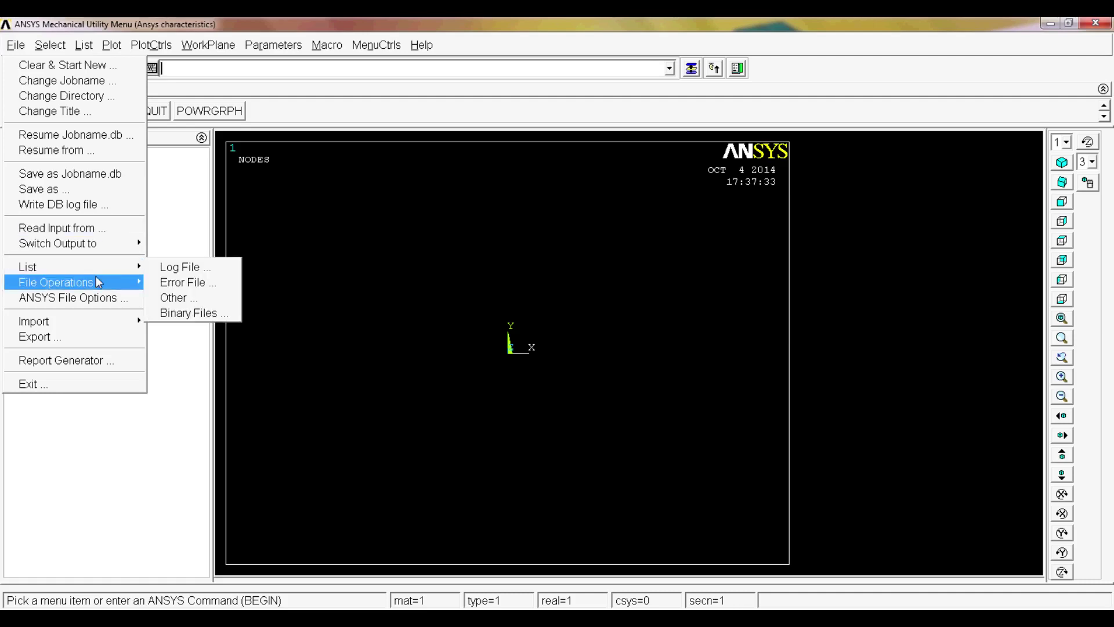
mouse_move(92, 321)
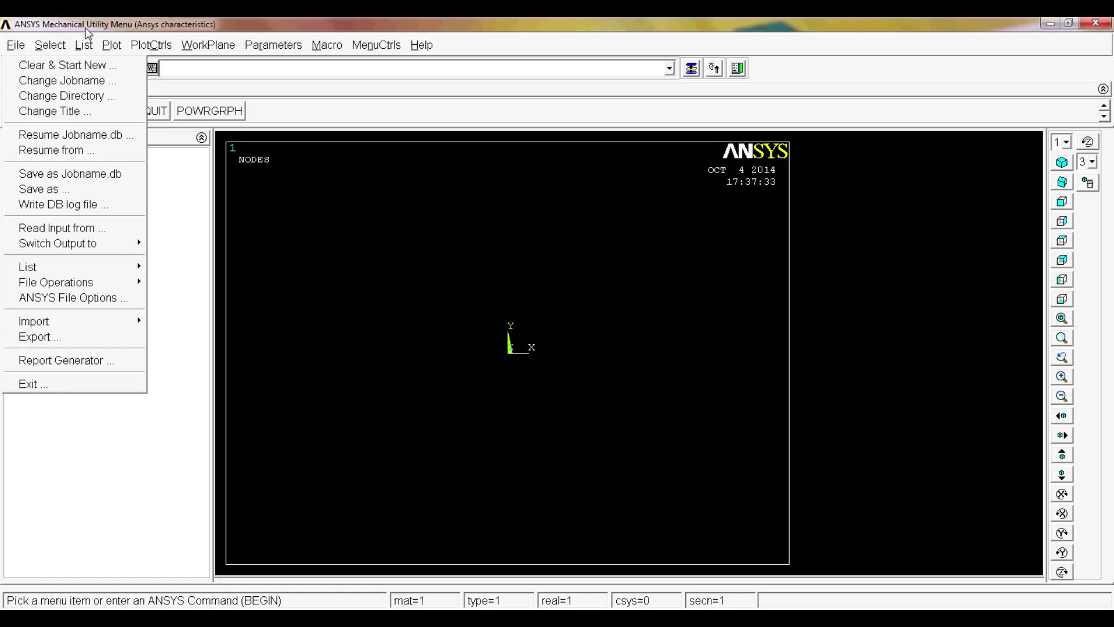
Step: Set Keypoints as the Select Entities type, then cancel without applying it
mouse_move(51, 45)
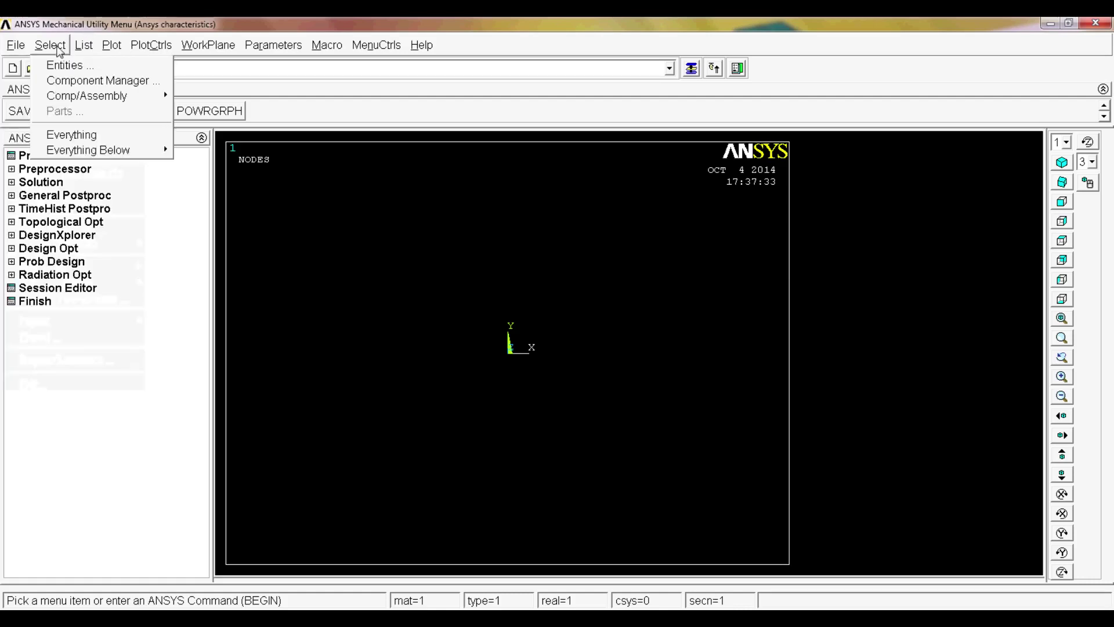
left_click(93, 71)
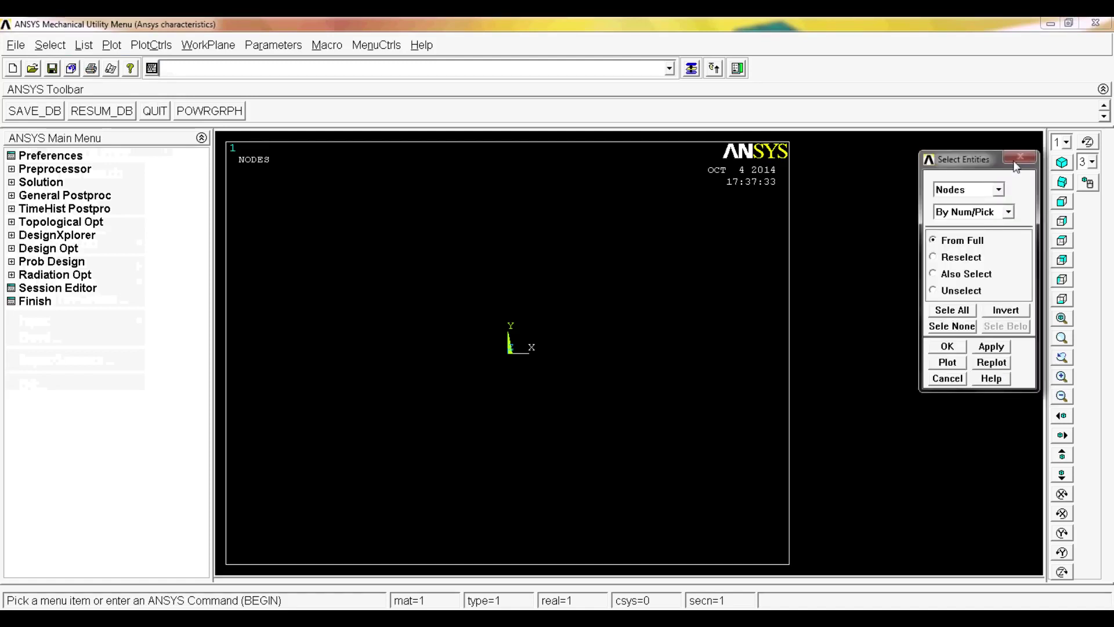
mouse_move(962, 163)
left_mouse_down()
mouse_move(652, 220)
mouse_move(490, 190)
left_mouse_up()
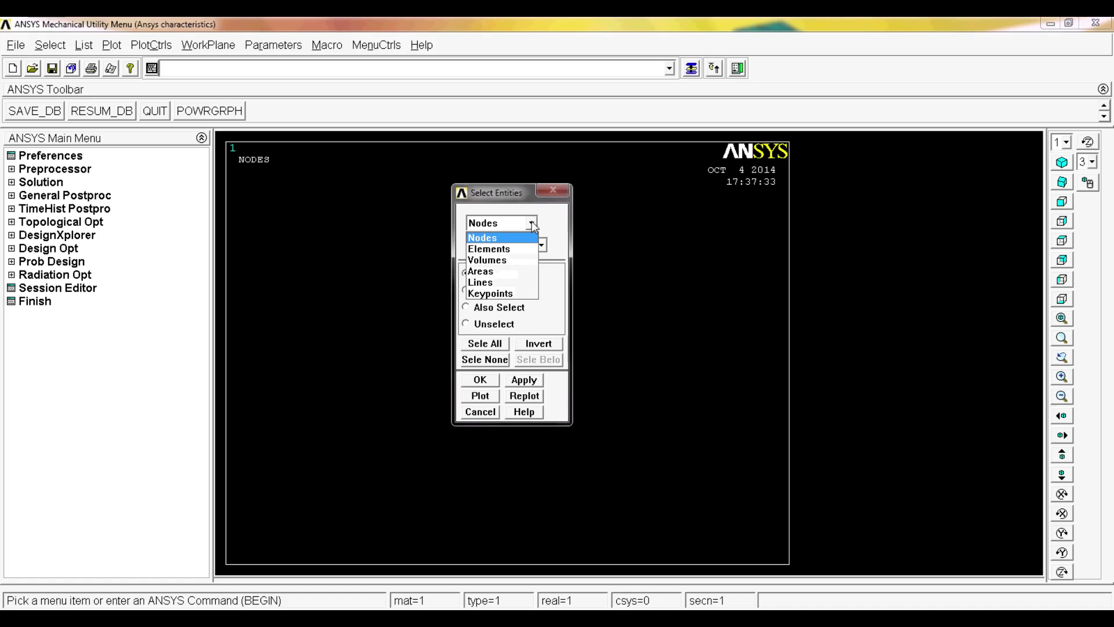
left_click(509, 294)
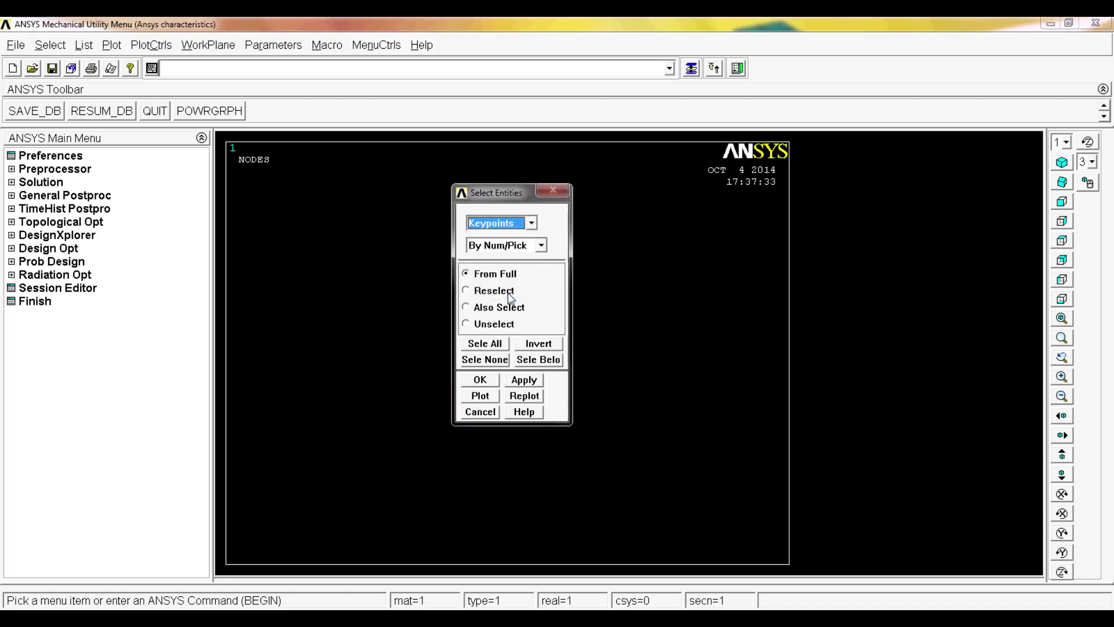
left_click(480, 412)
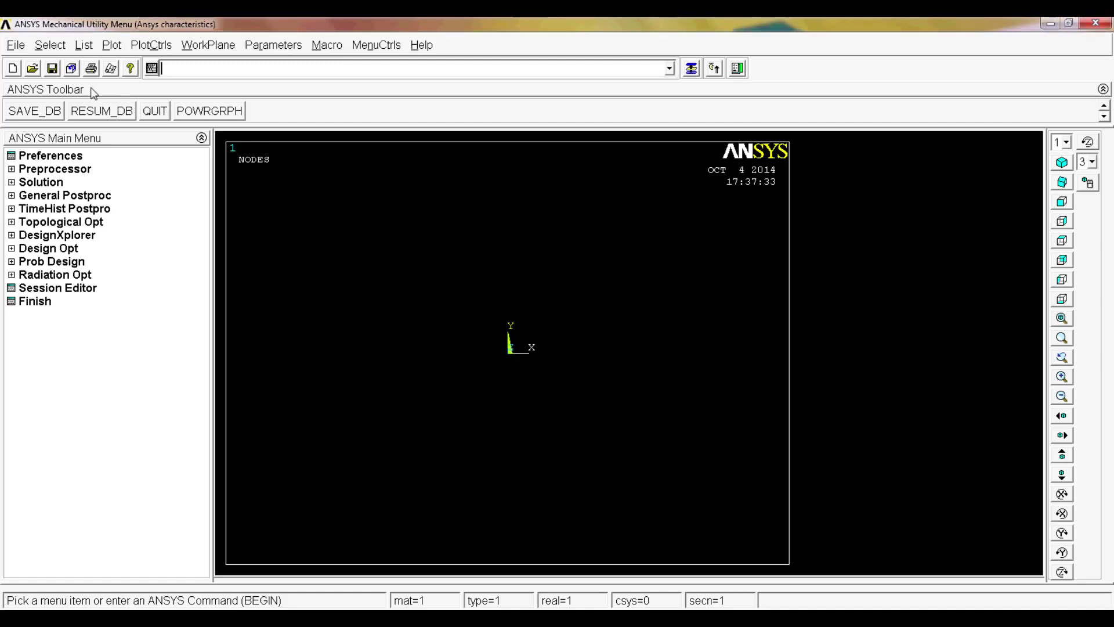
left_click(82, 47)
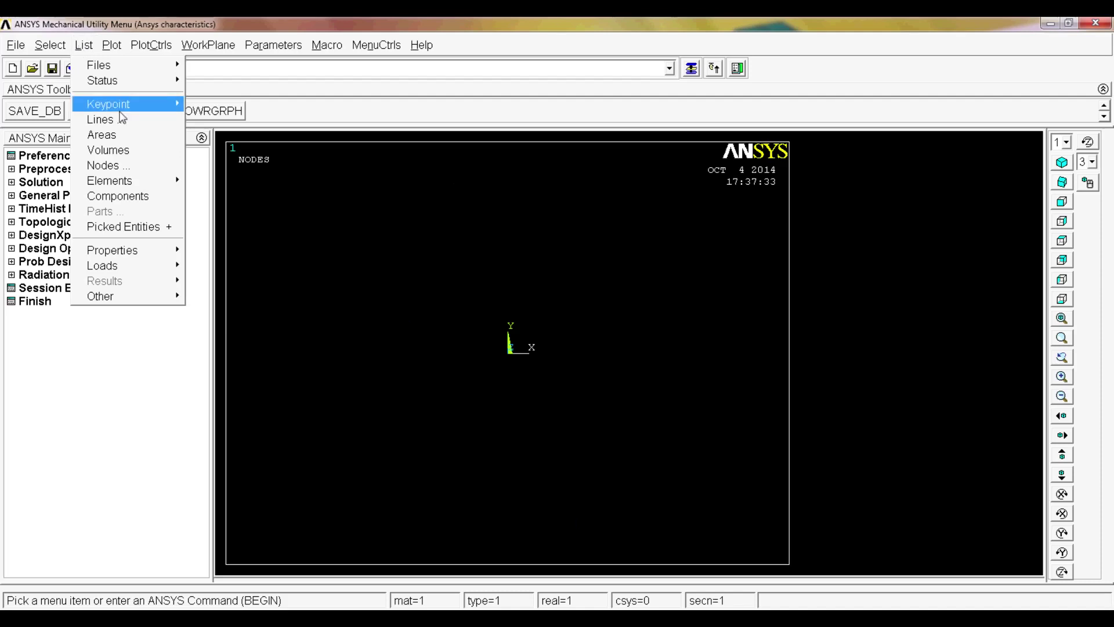
mouse_move(120, 110)
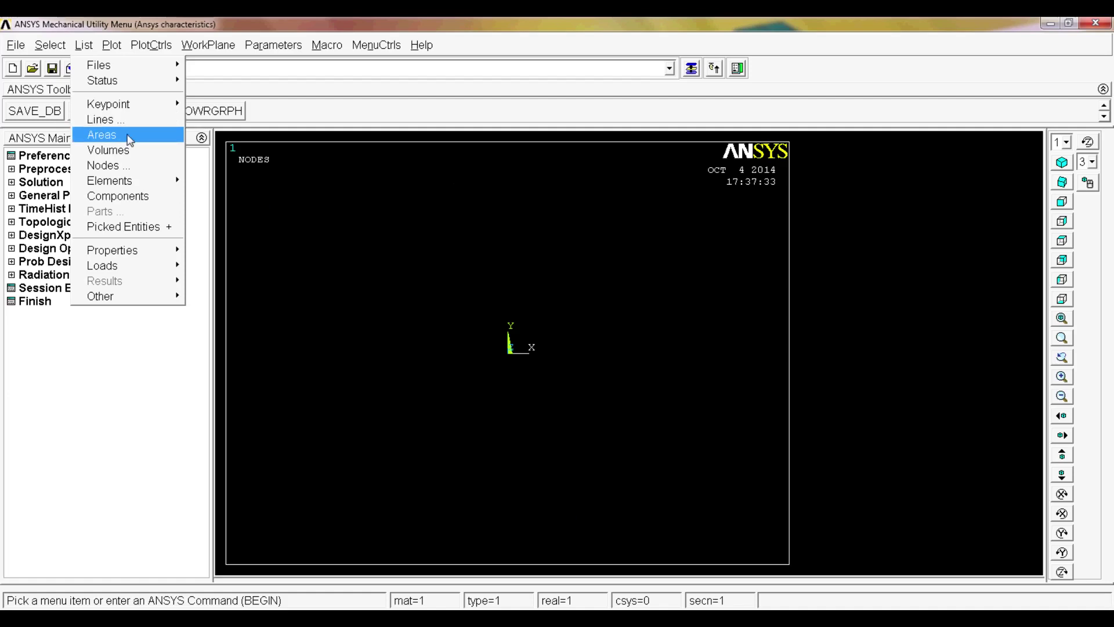
mouse_move(148, 186)
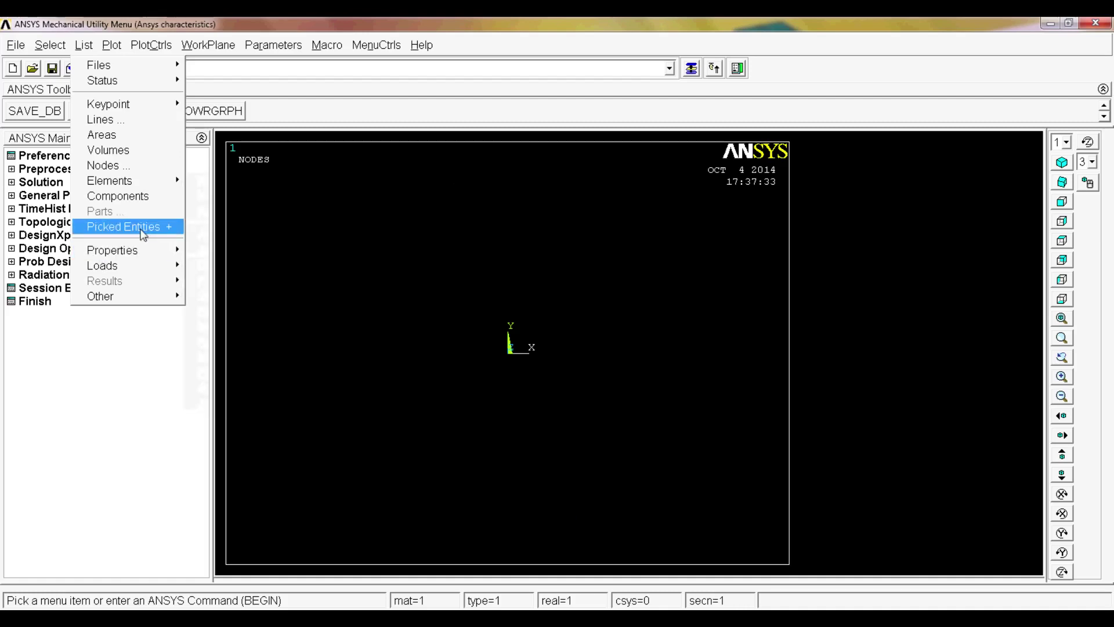
mouse_move(139, 254)
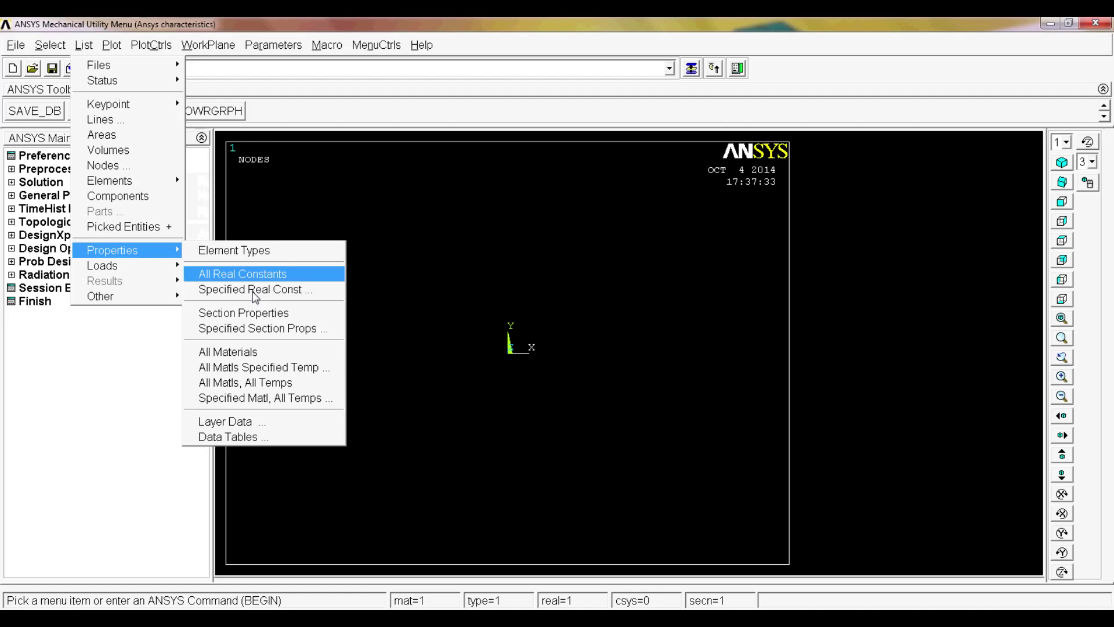
mouse_move(107, 271)
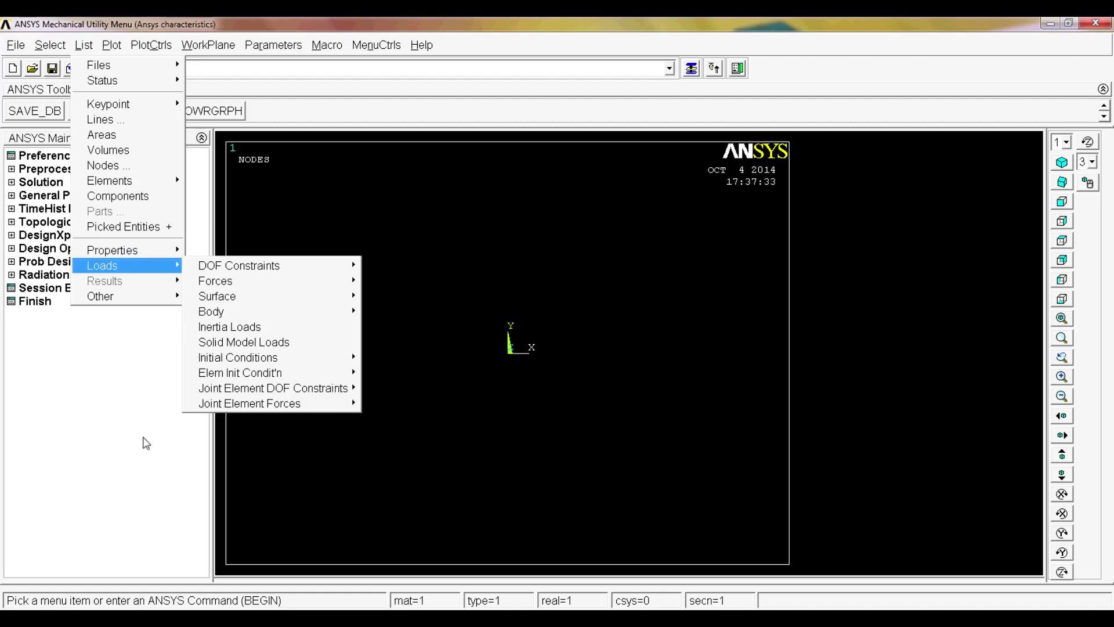
left_click(140, 403)
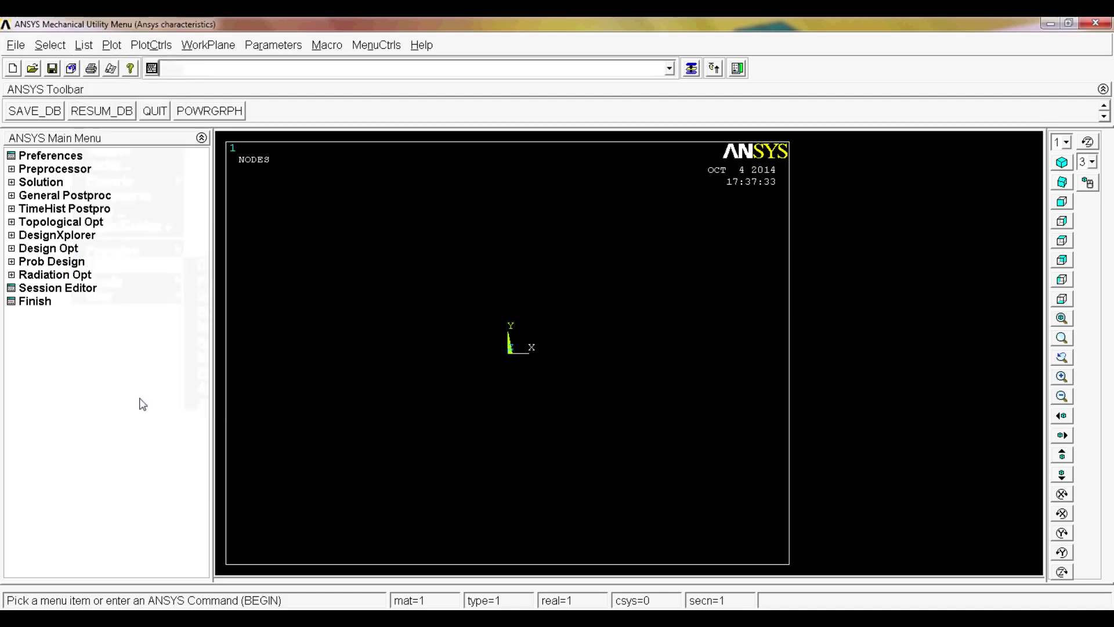
Step: Browse the Plot menu's Keypoints, Nodes and Specified Entities entries
left_click(113, 47)
mouse_move(157, 92)
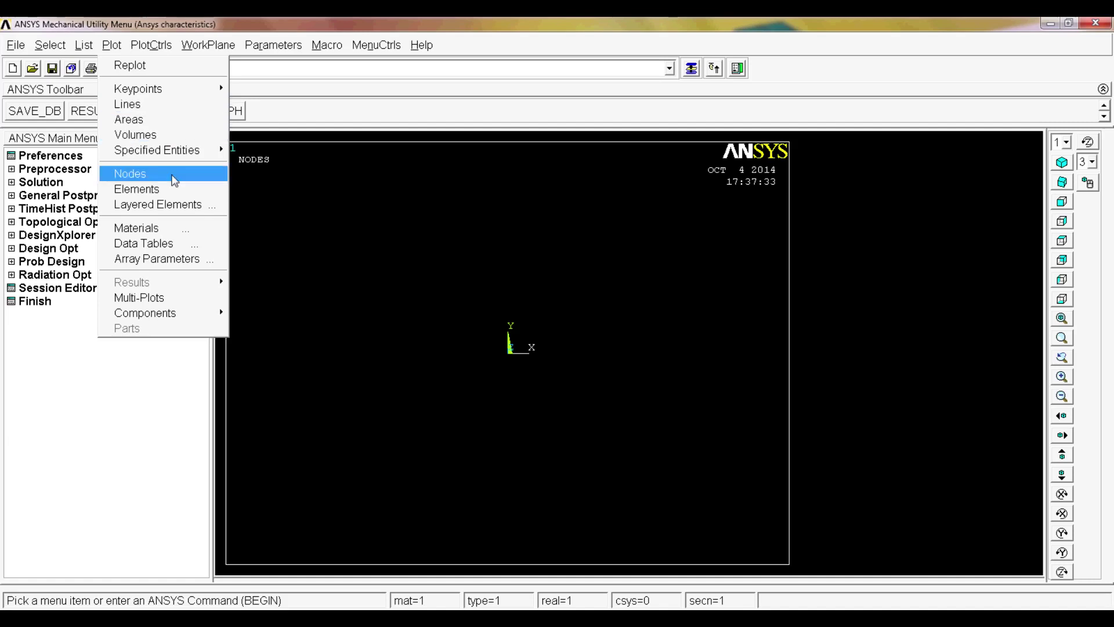
mouse_move(170, 154)
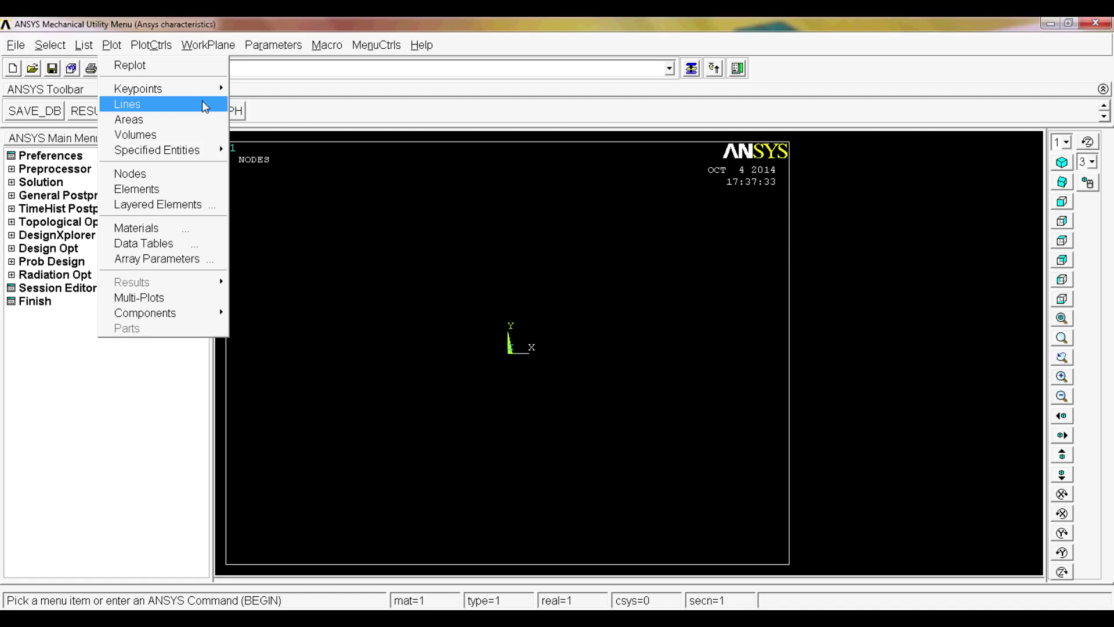
Step: Browse the PlotCtrls menu entries such as Symbols, then close the menu
left_click(154, 49)
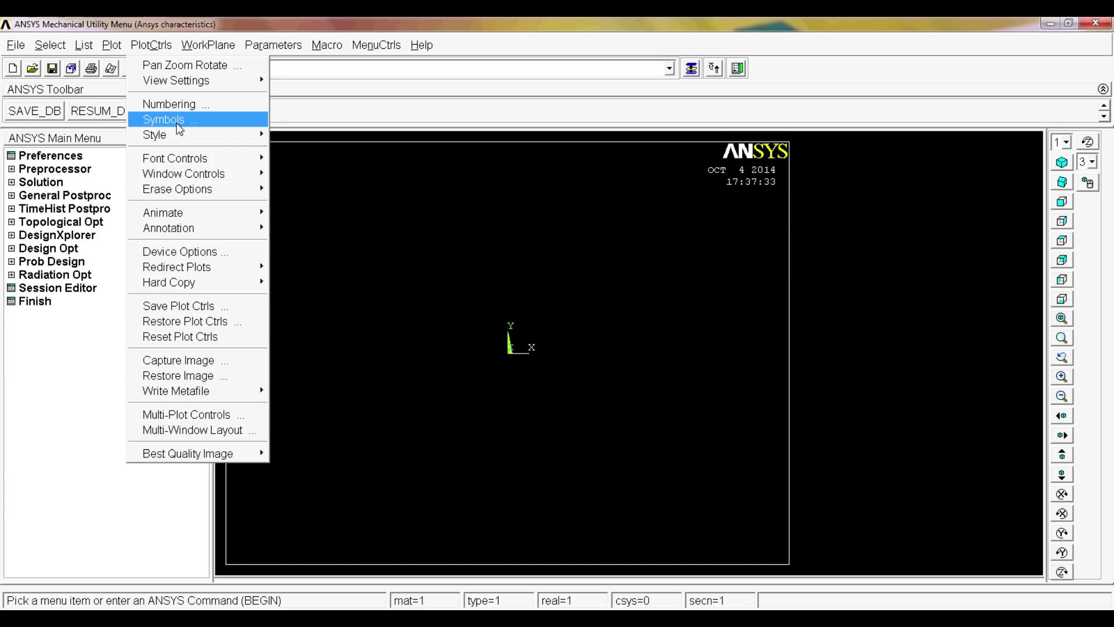
left_click(459, 39)
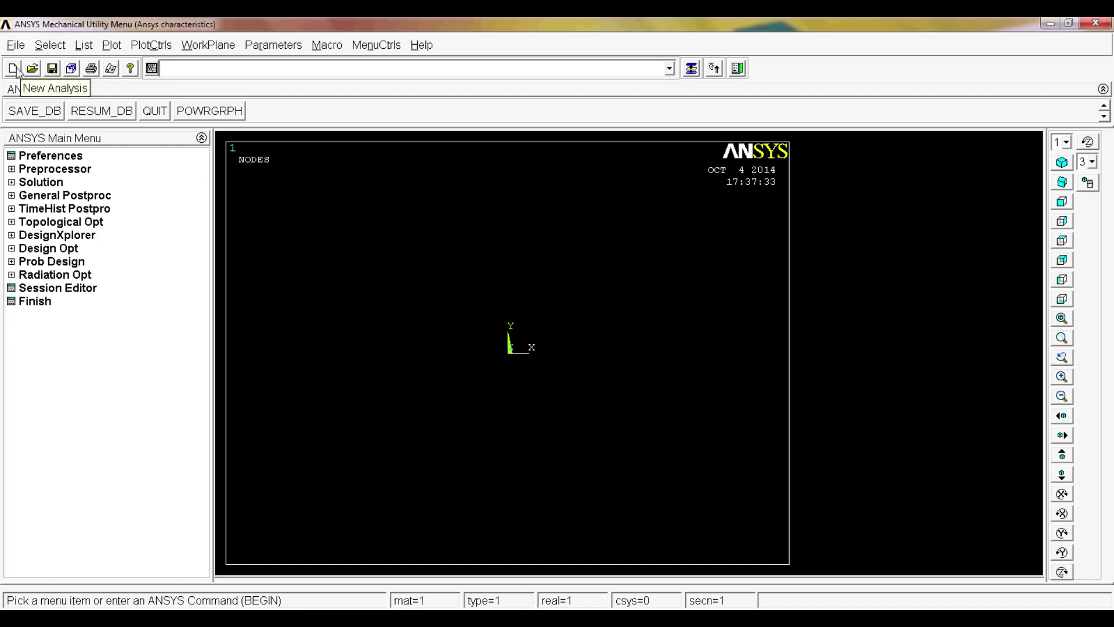
left_click(52, 69)
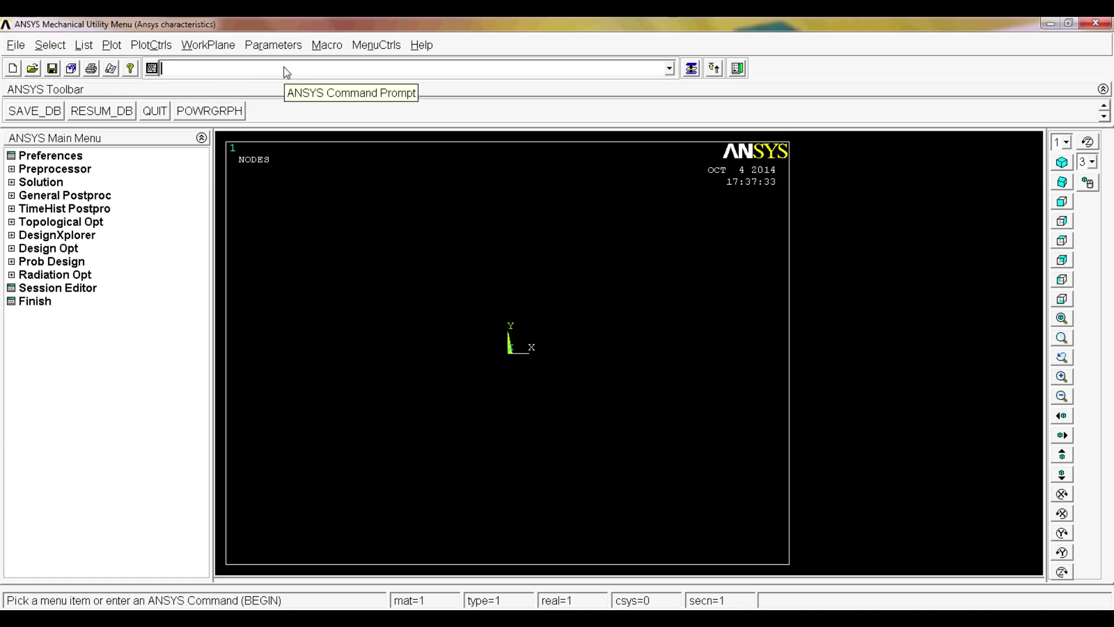
type("alajs")
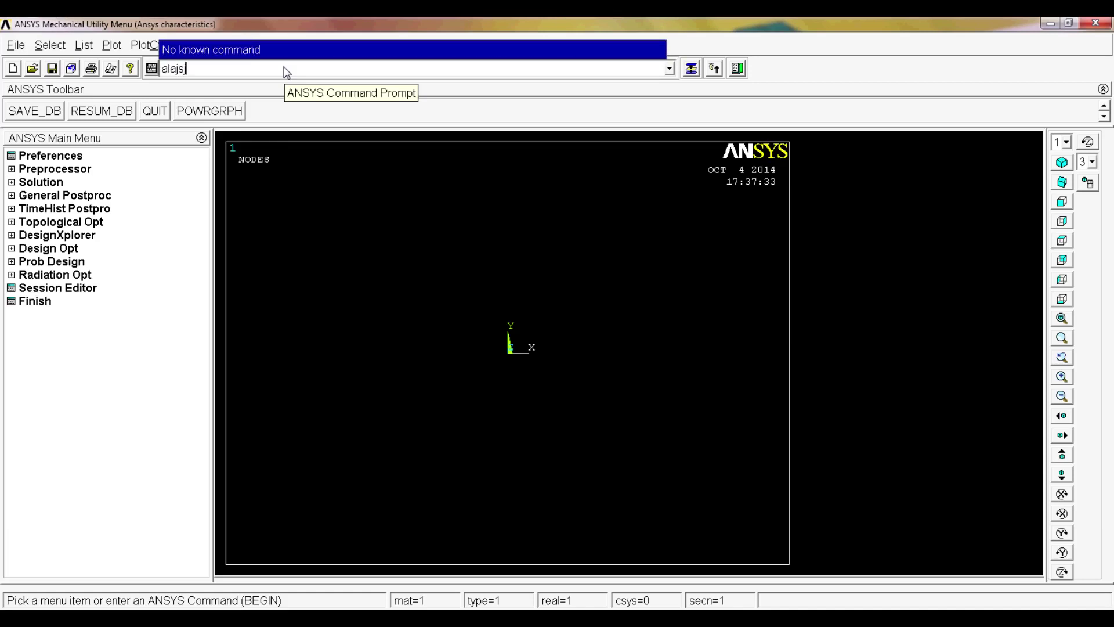
key("Return")
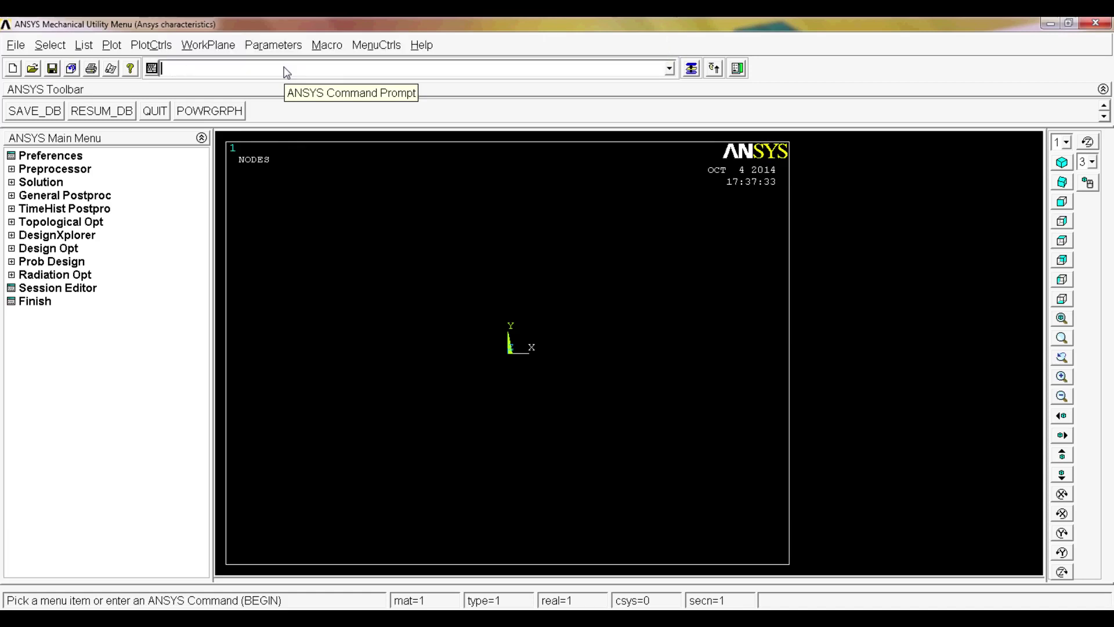
Step: Expand the Preprocessor branch in the Main Menu to list its functions
left_click(51, 169)
left_click(10, 168)
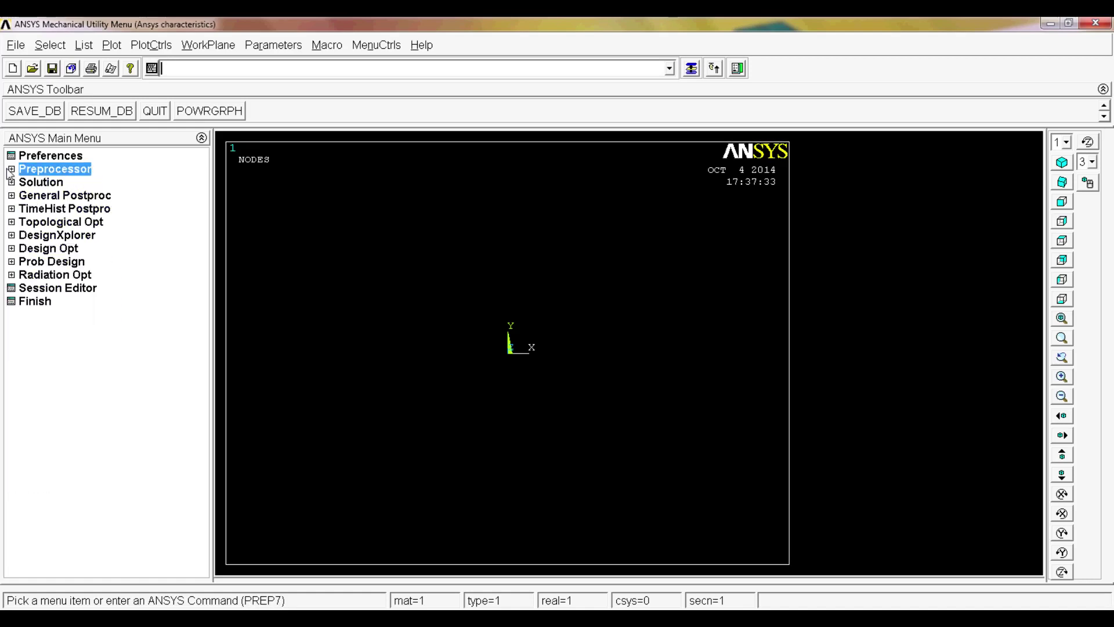
left_click(10, 169)
left_click(10, 169)
left_click(12, 169)
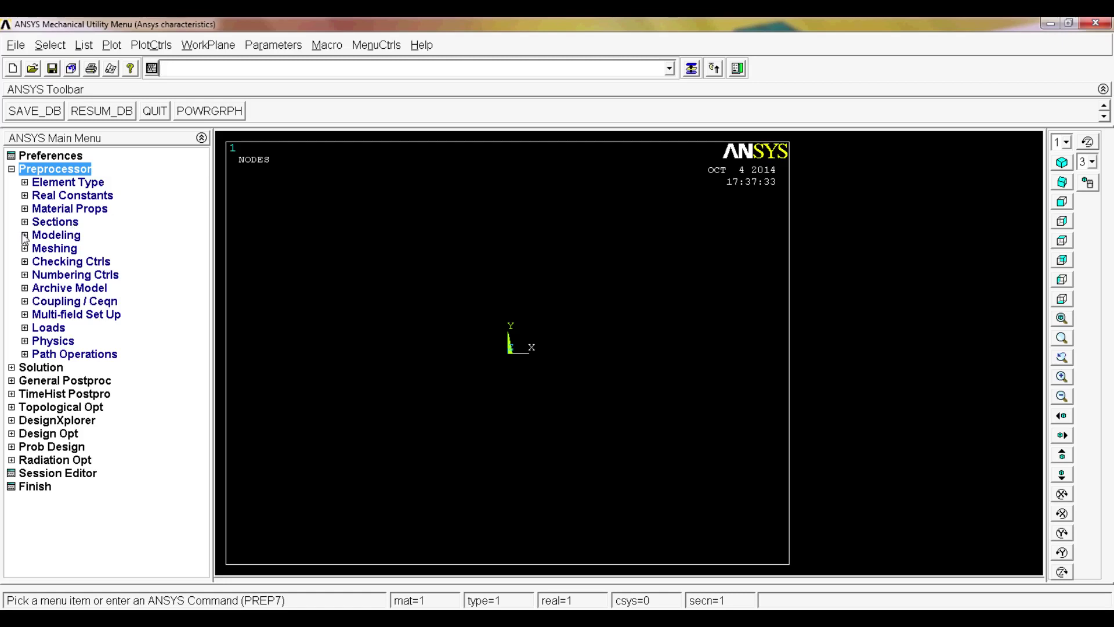
Step: Browse Modeling > Operate > Extrude and Booleans, then collapse Operate and Modeling
double_click(57, 235)
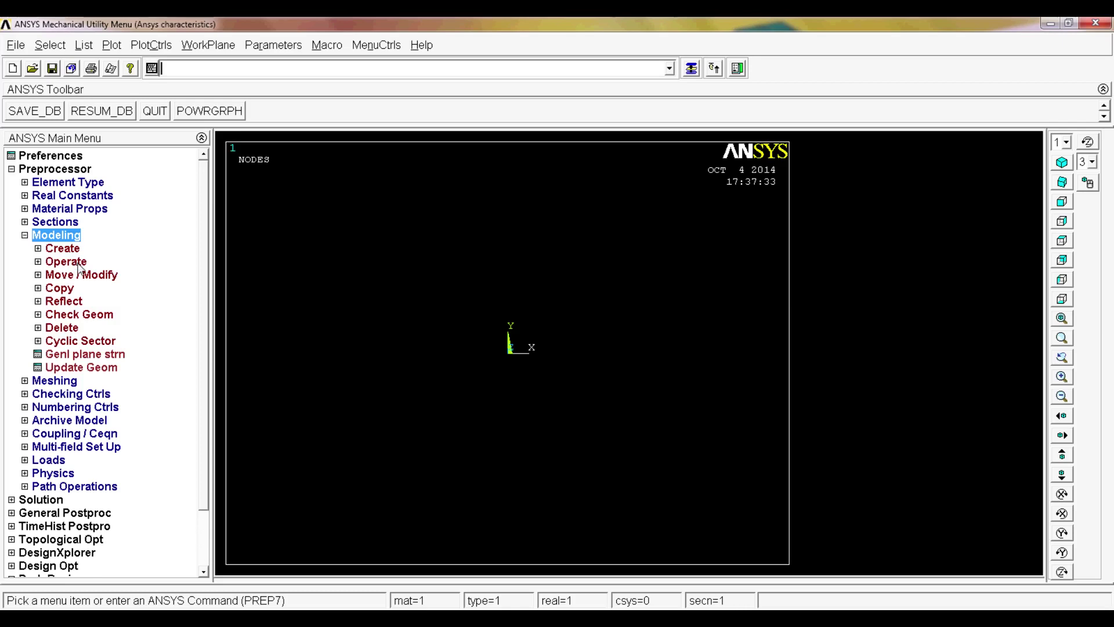
double_click(79, 264)
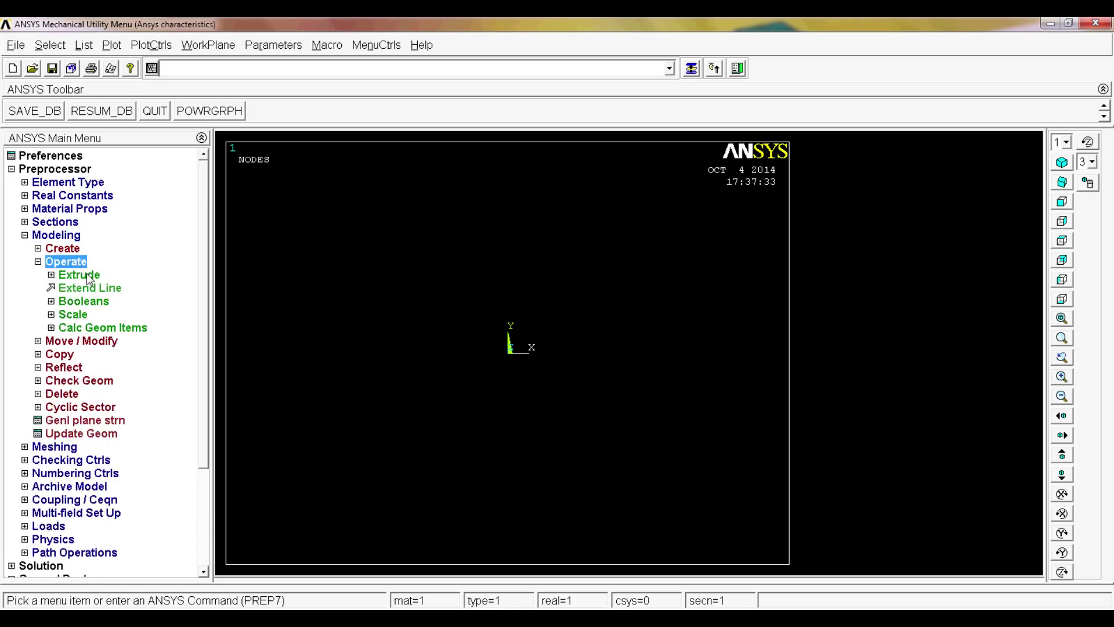
double_click(81, 275)
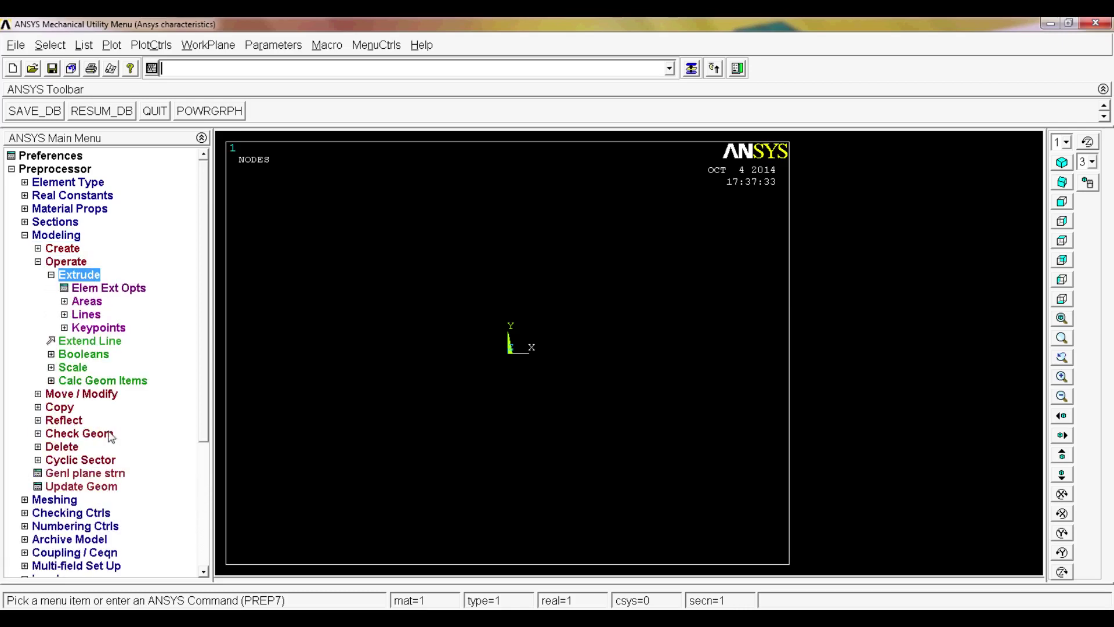
double_click(87, 357)
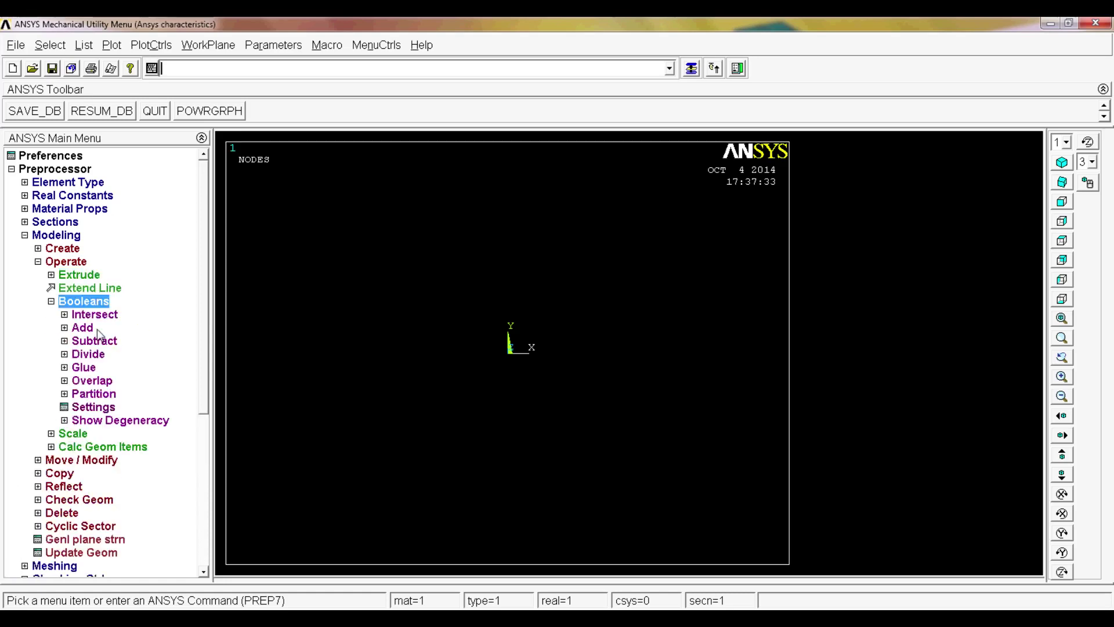
left_click(38, 261)
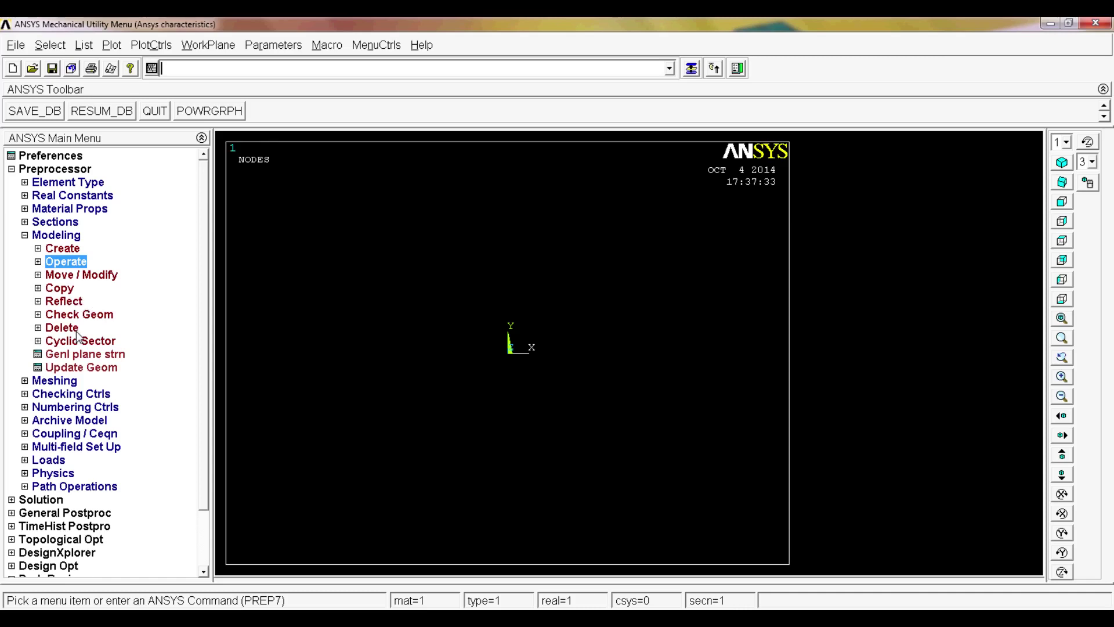
left_click(53, 235)
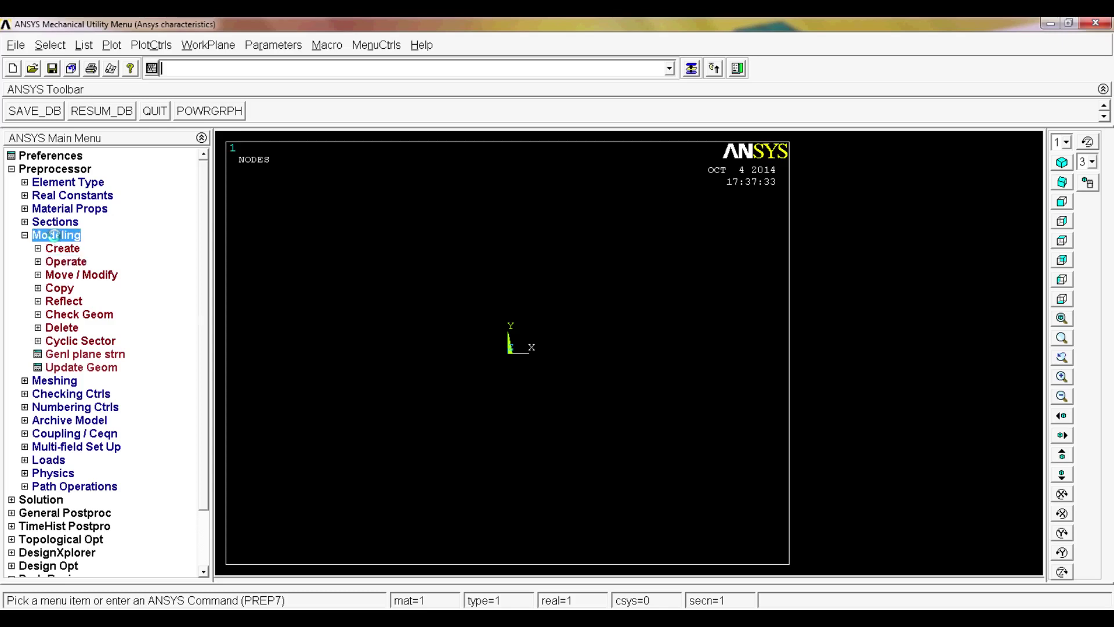
left_click(53, 235)
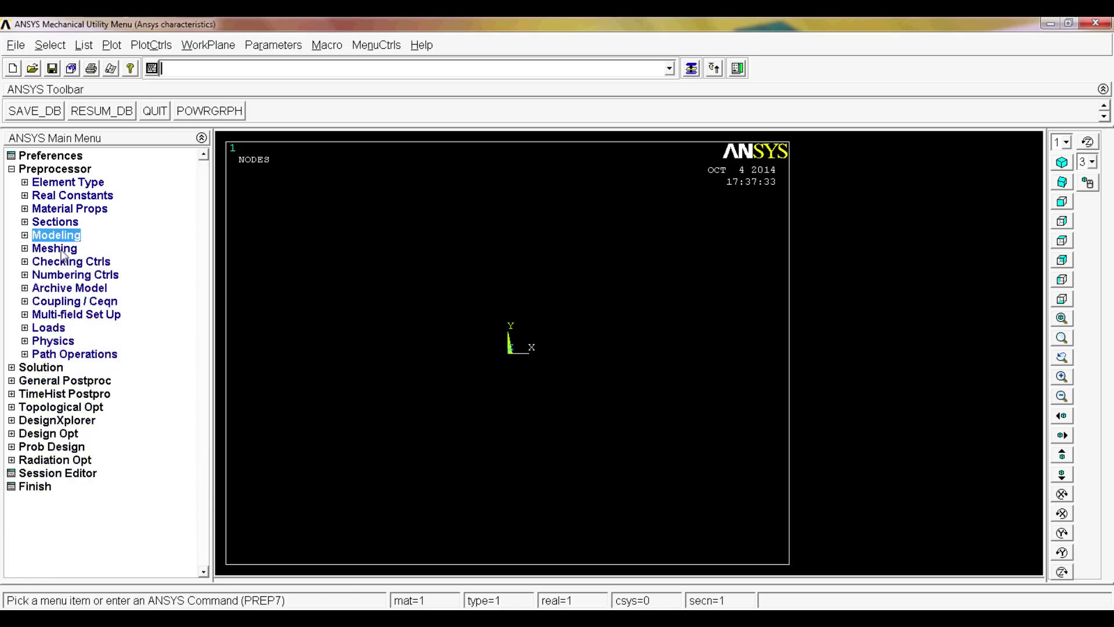
left_click(55, 249)
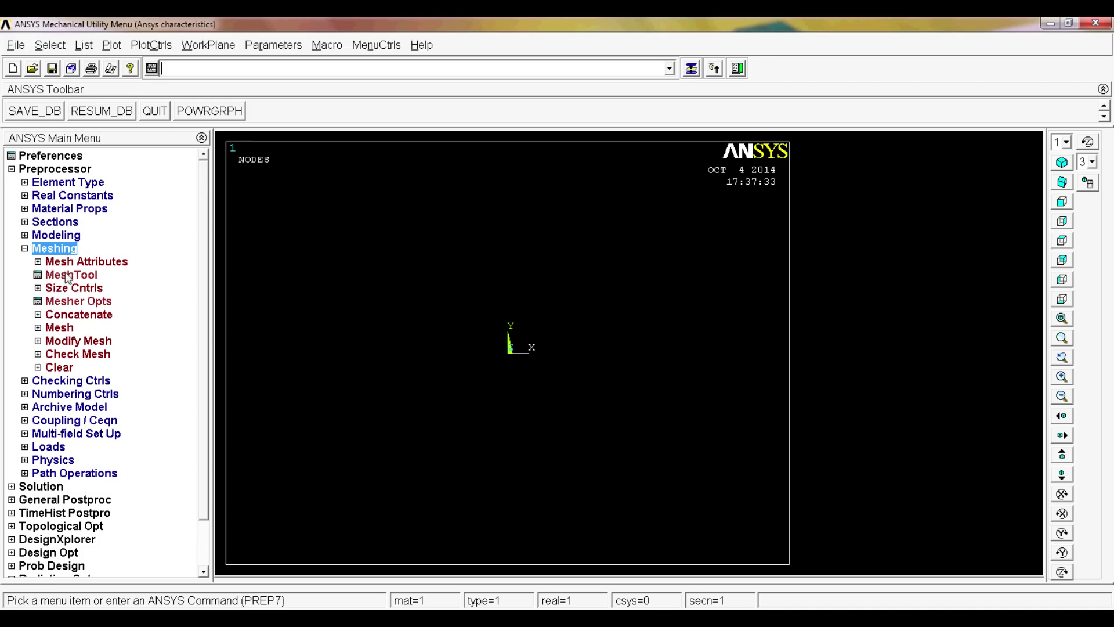
left_click(71, 275)
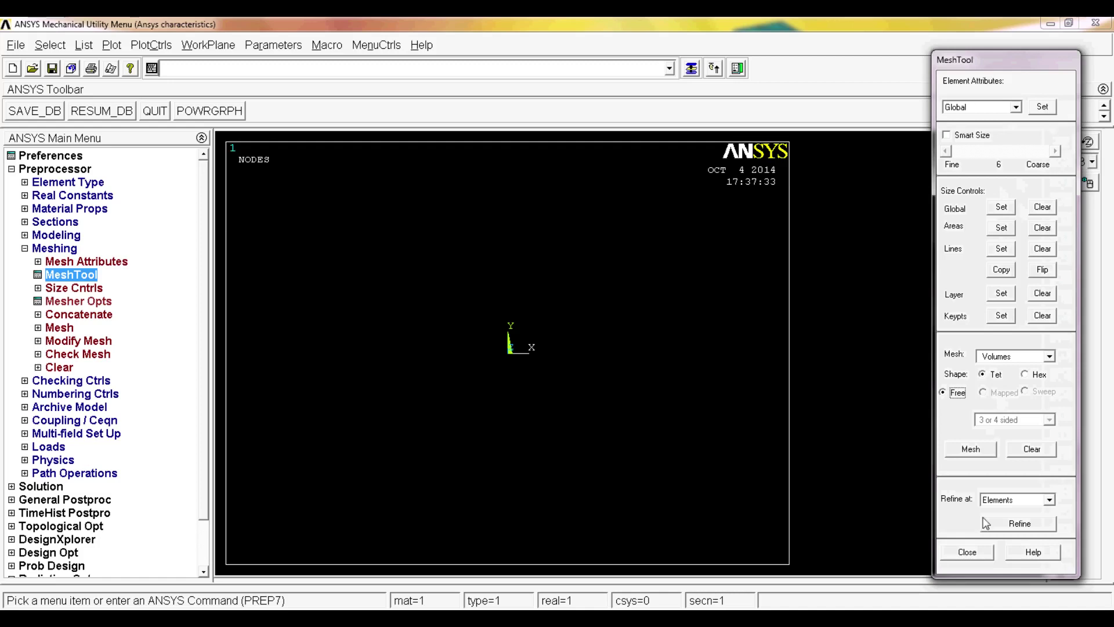
left_click(1033, 354)
left_click(999, 365)
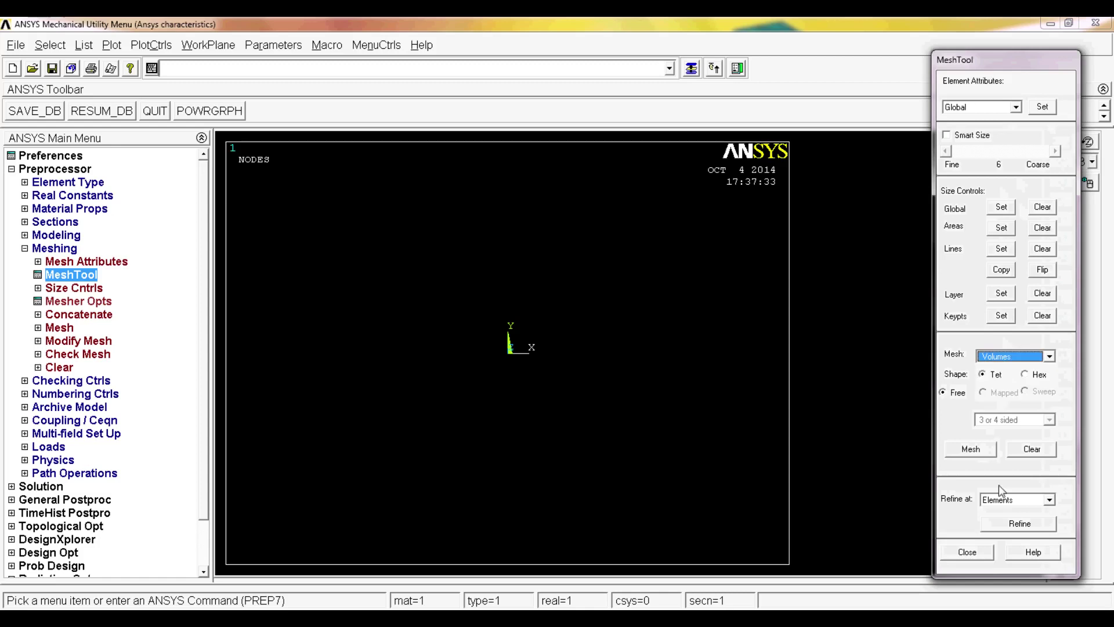
left_click(964, 548)
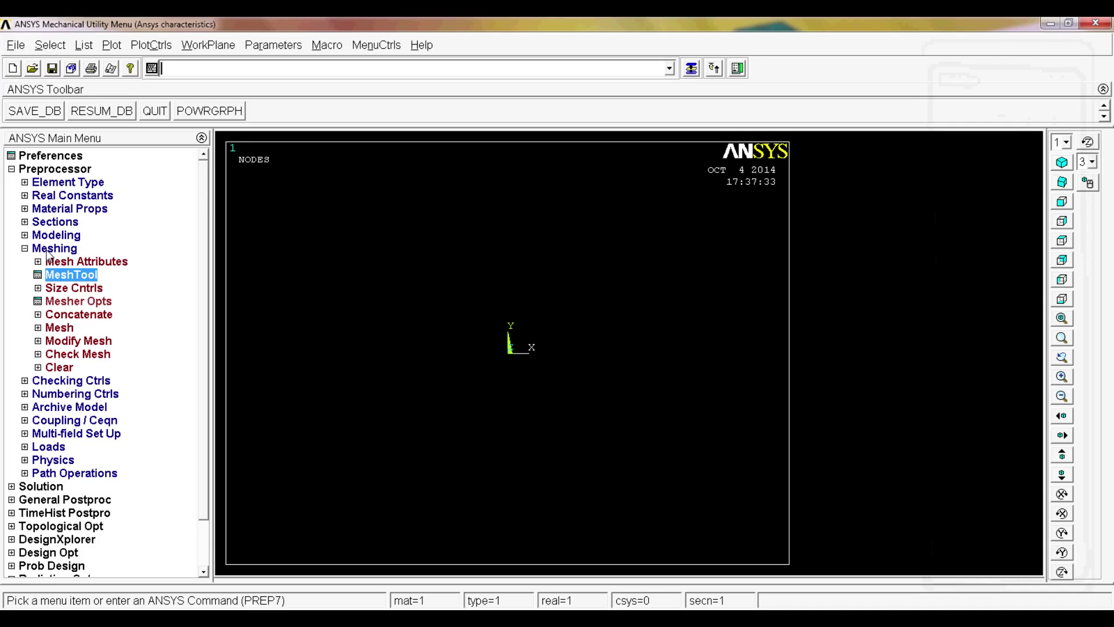
left_click(47, 252)
left_click(47, 252)
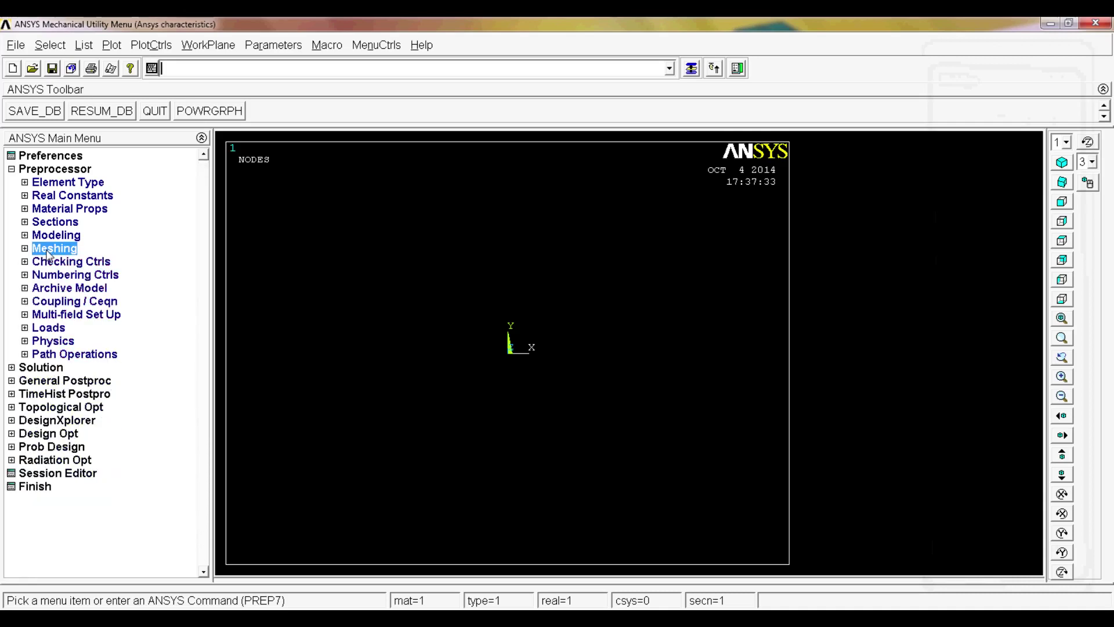
Step: Collapse Preprocessor, expand Solution, and cancel the Analysis Type > New Analysis dialog
left_click(58, 170)
left_click(58, 183)
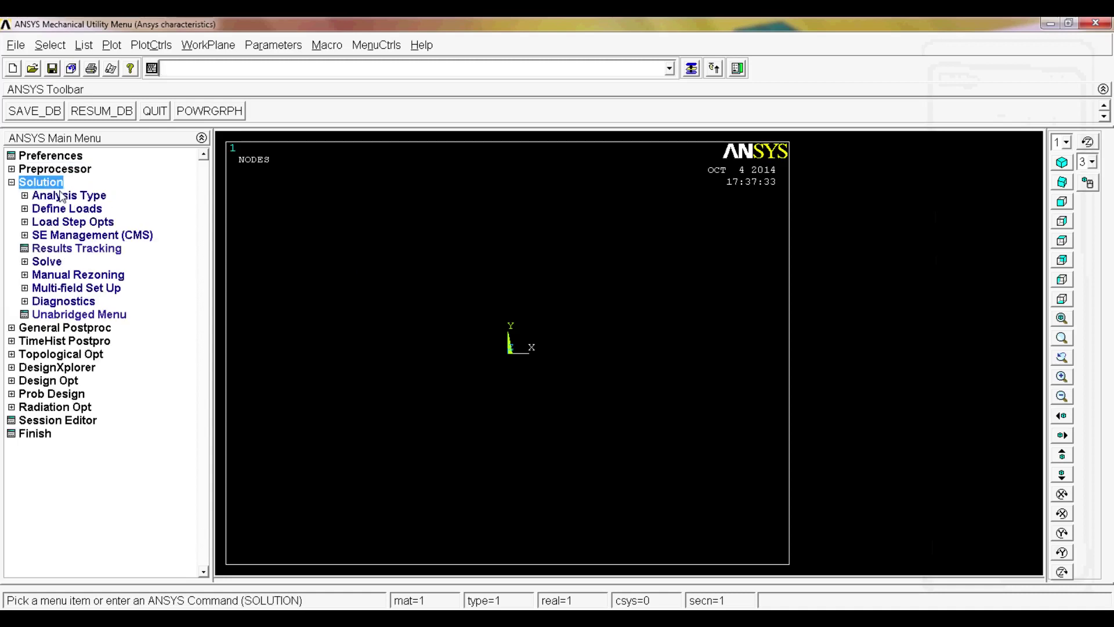
left_click(70, 197)
left_click(87, 209)
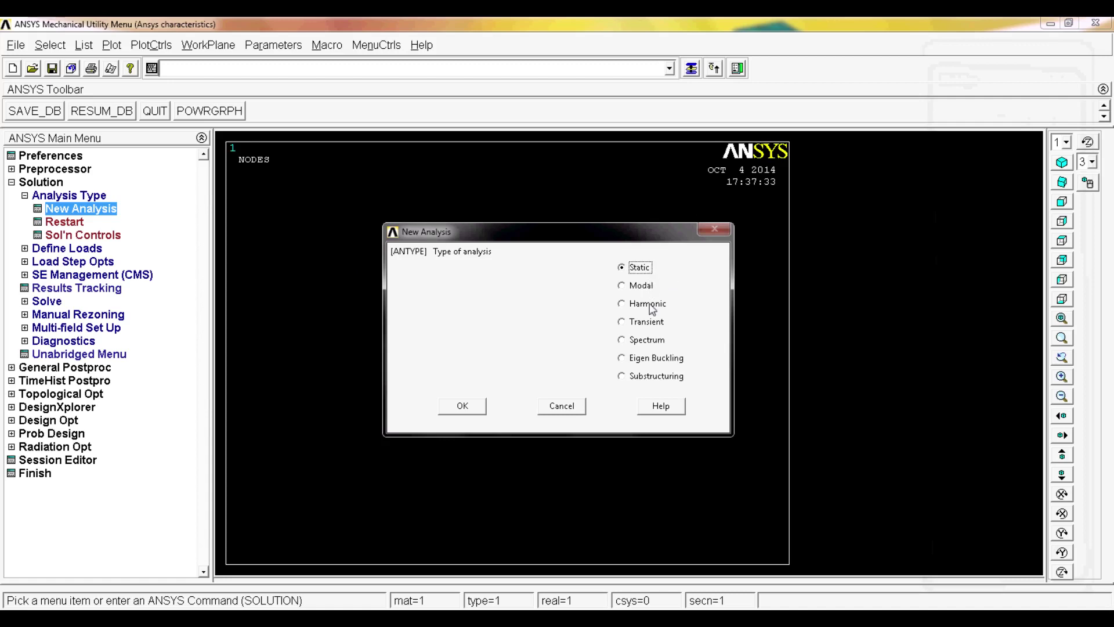
left_click(561, 407)
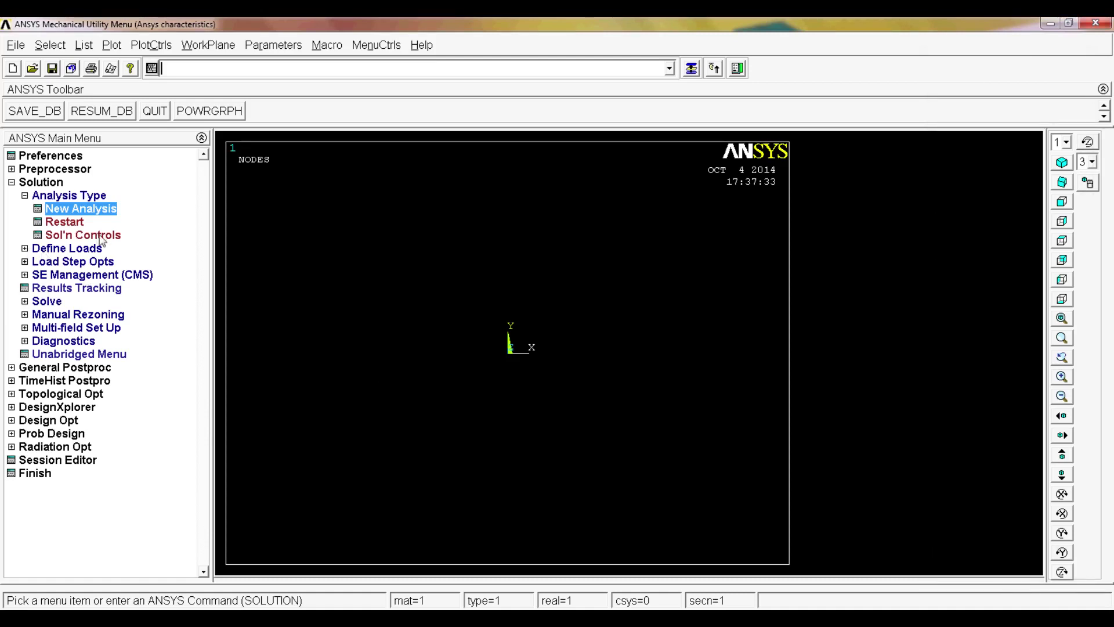
Step: Browse the Define Loads and Solve groups, then collapse Solution
left_click(64, 248)
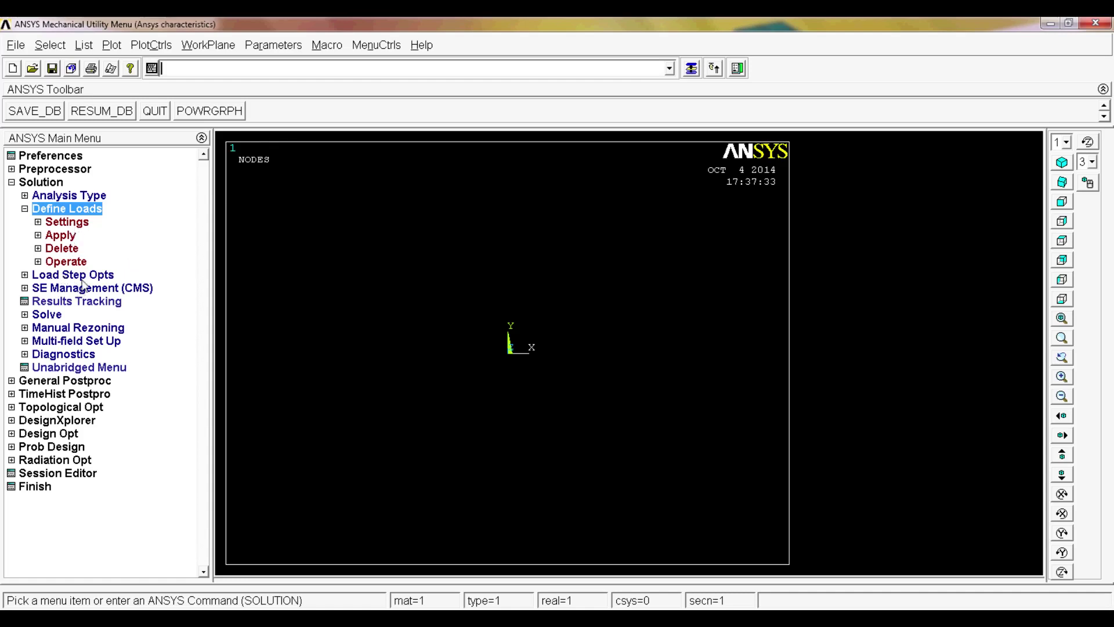
left_click(48, 314)
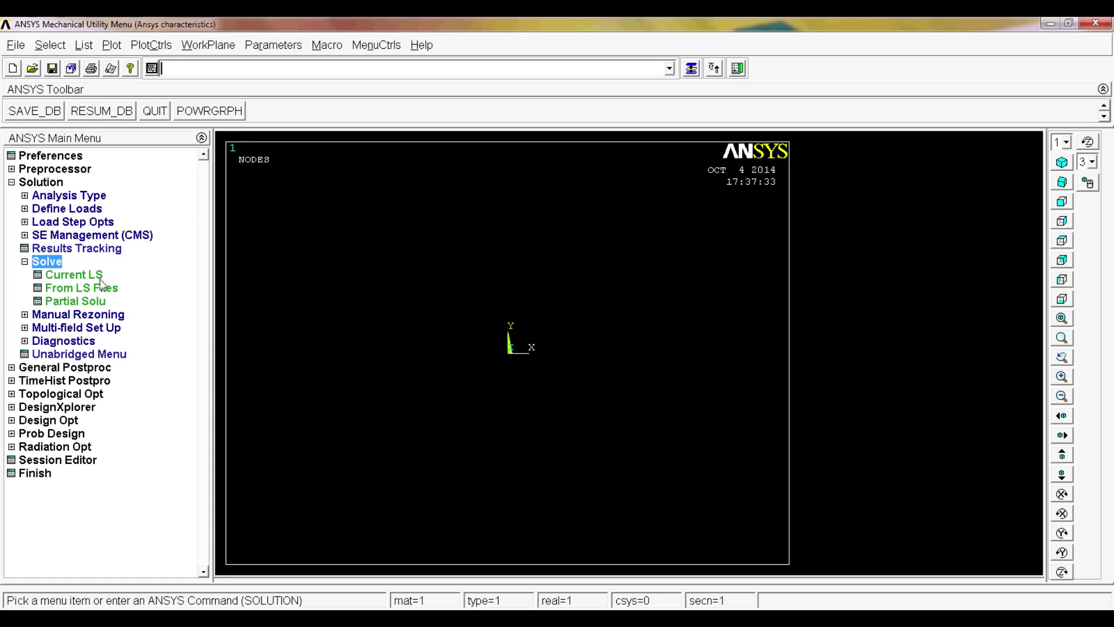
left_click(35, 264)
left_click(39, 184)
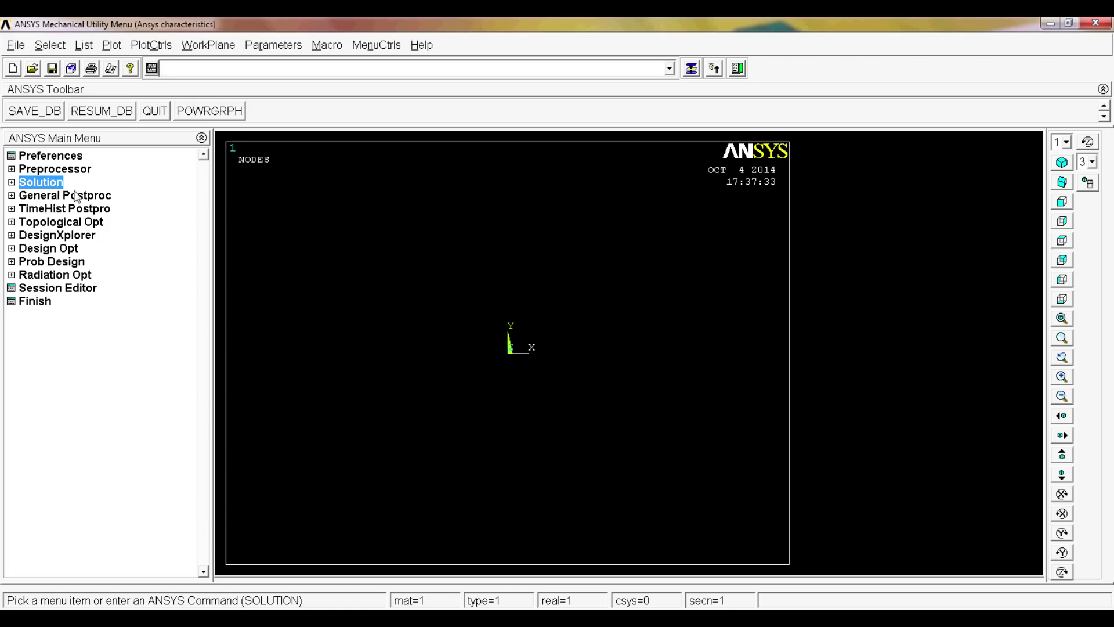
Step: Expand General Postproc in the Main Menu to review its items, then collapse it
left_click(65, 197)
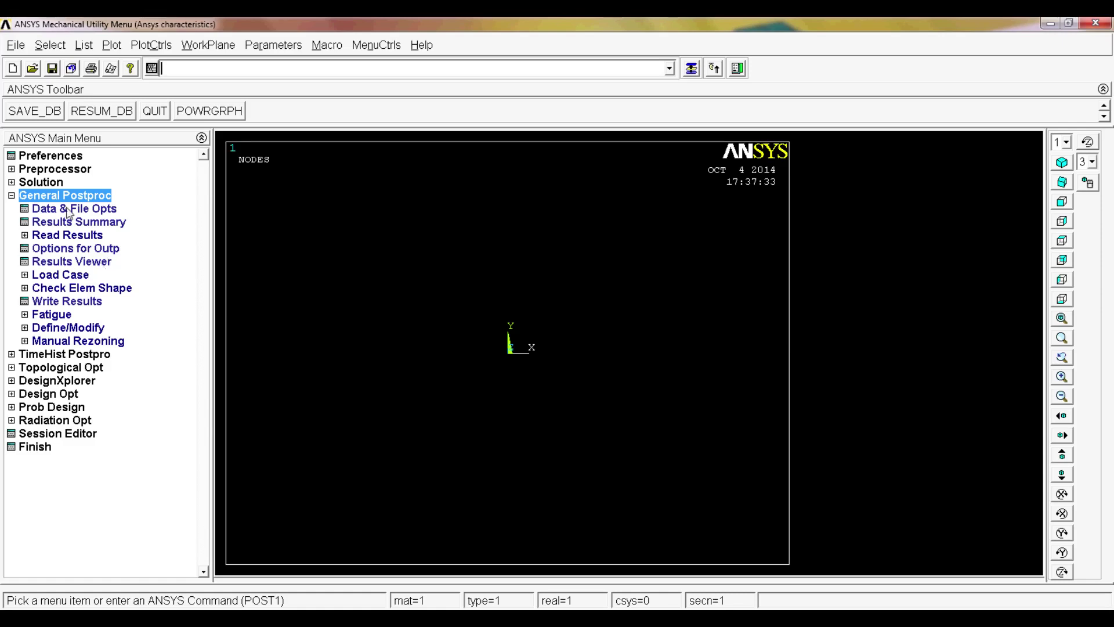
left_click(68, 202)
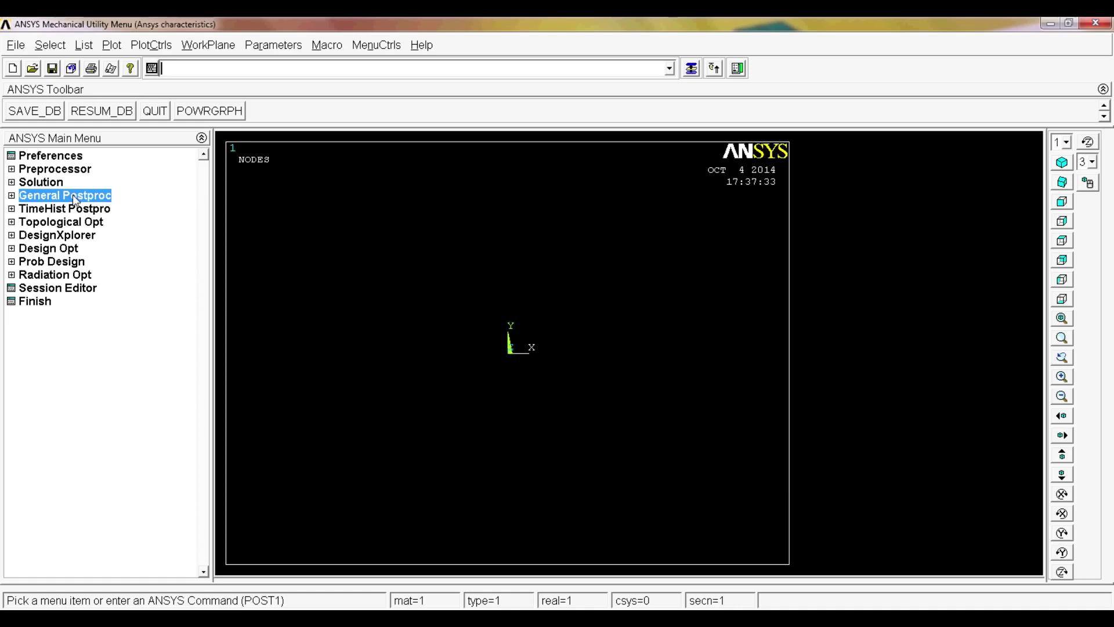
Step: Exit ANSYS from the File menu with Quit - No Save!
left_click(18, 47)
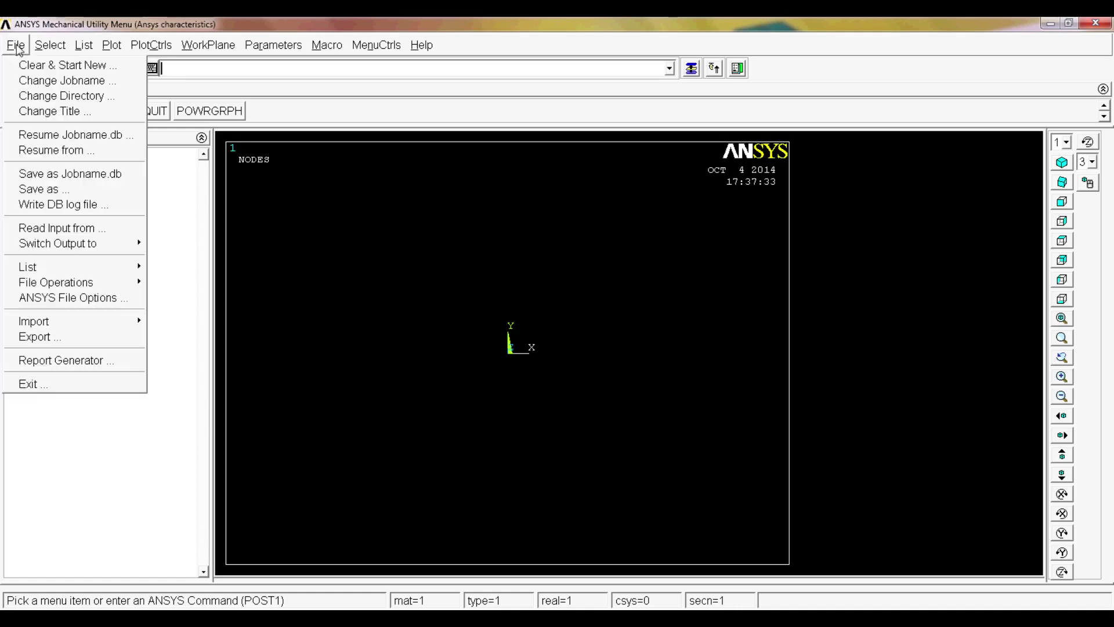
left_click(27, 385)
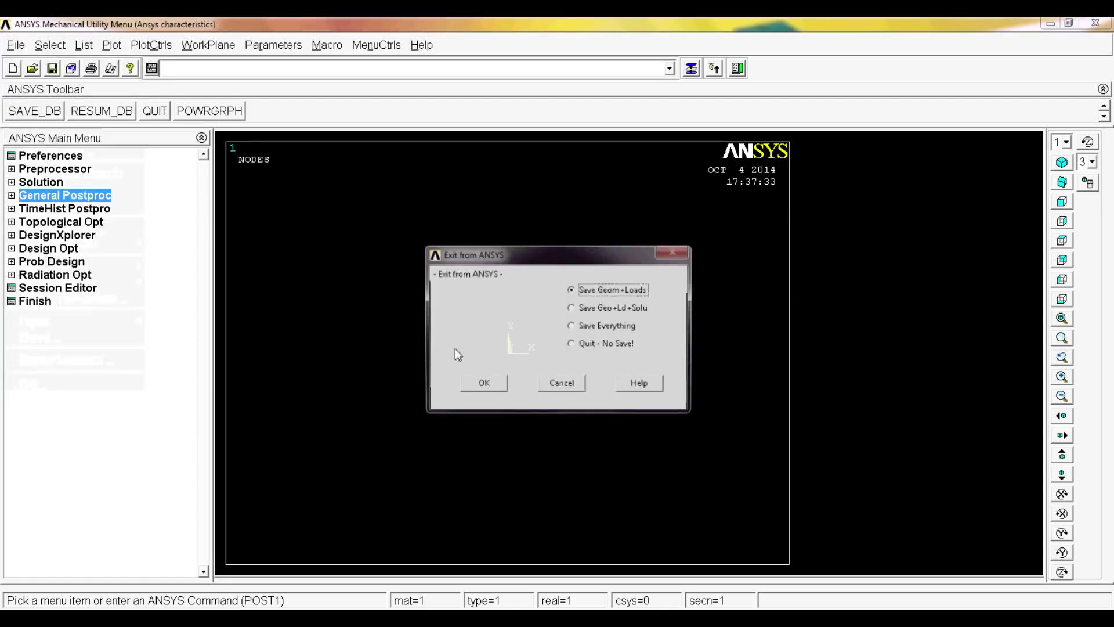
left_click(571, 344)
left_click(502, 378)
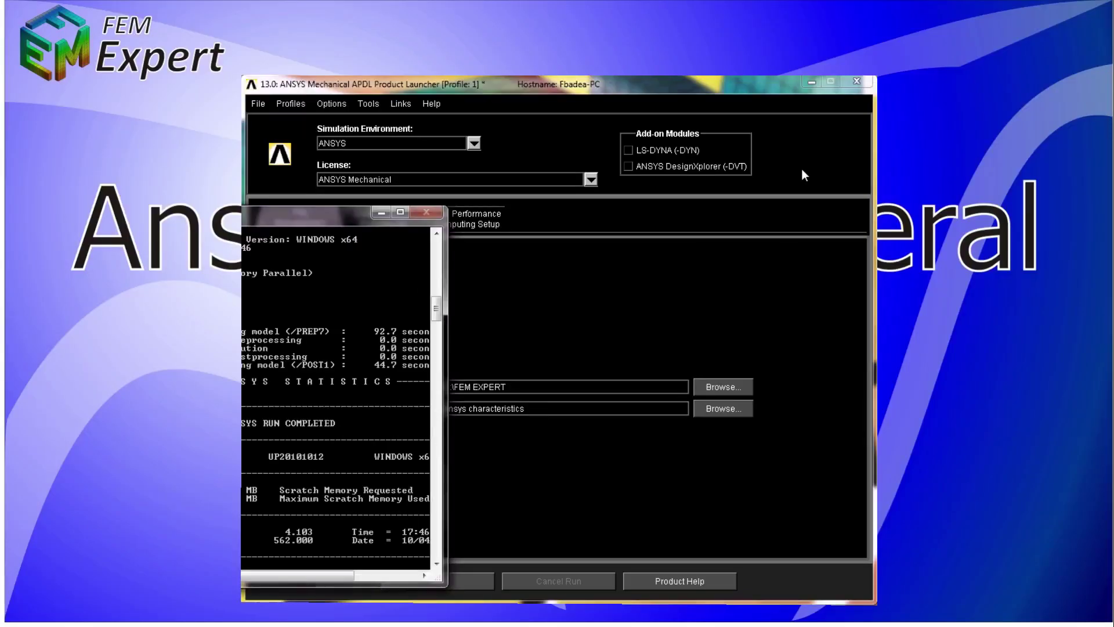